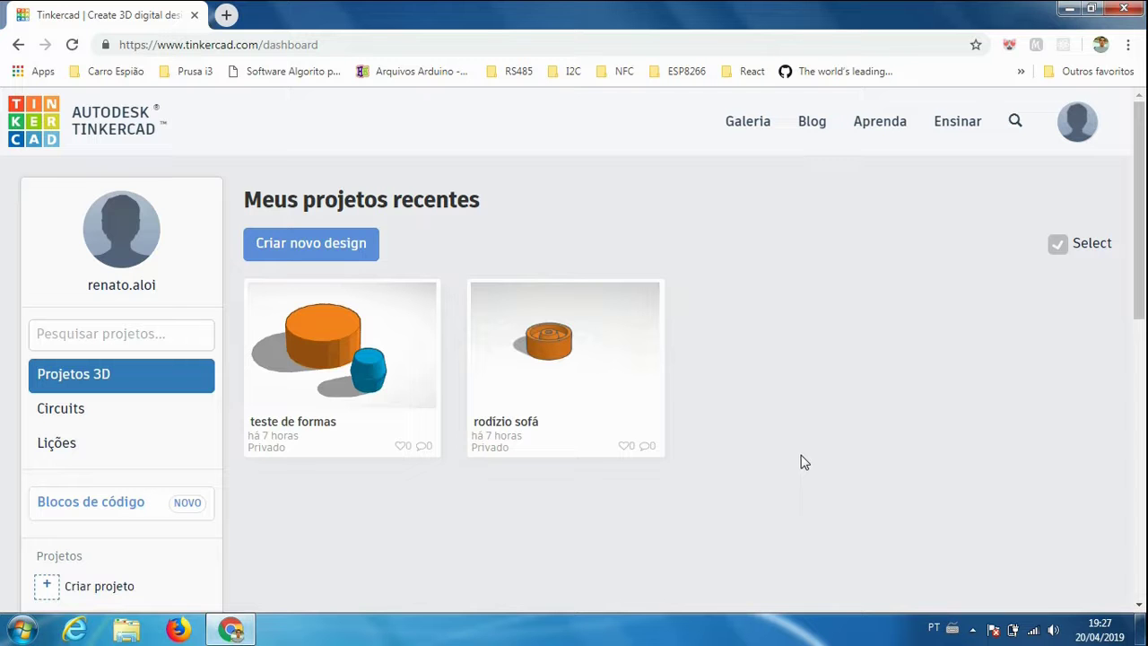
Create a new 3D design with an empty workplane.
click(314, 247)
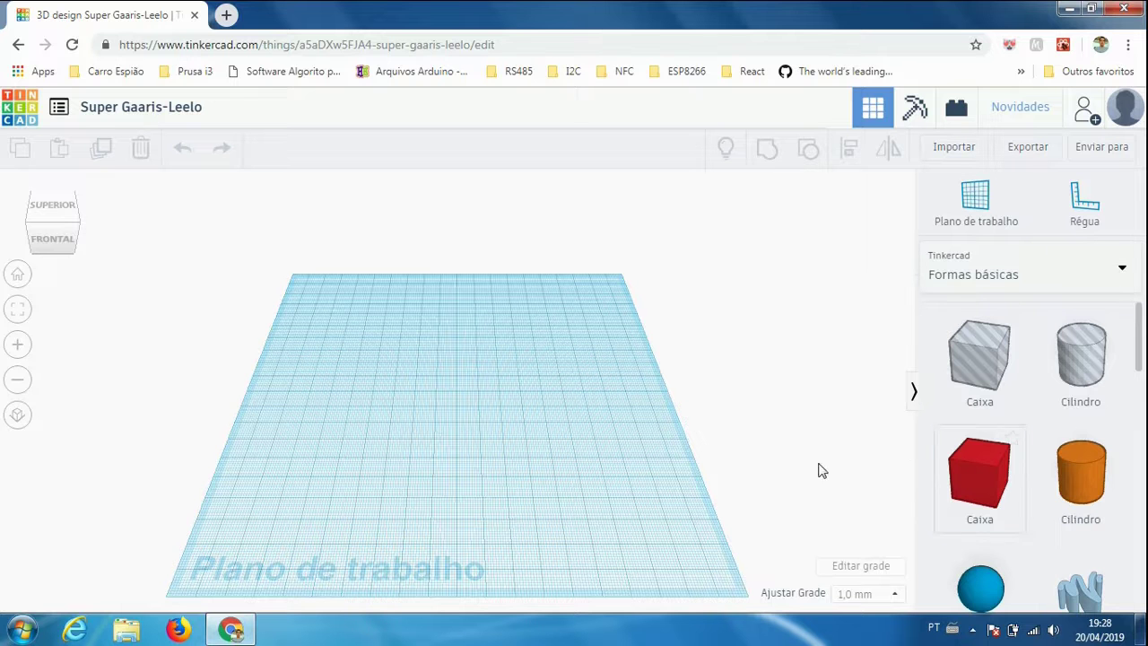
scroll(820, 515, down, 1)
scroll(819, 516, down, 1)
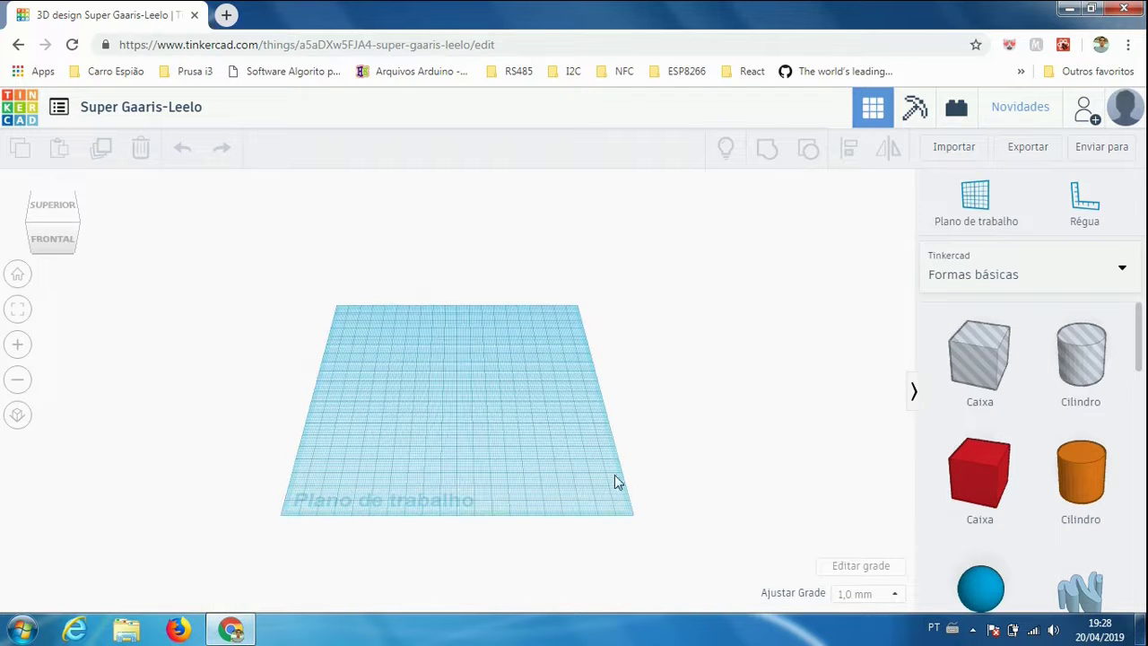
scroll(615, 479, up, 3)
scroll(565, 453, down, 2)
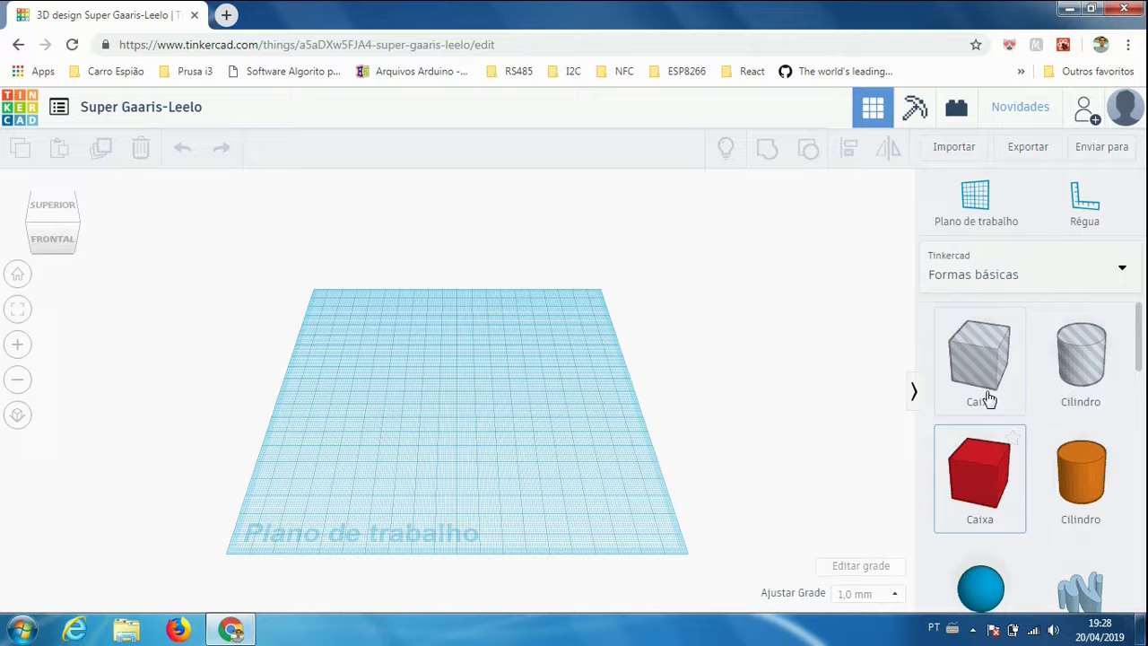
Look through the shapes in the Formas básicas, Texto e números and Conectores collections.
drag(1137, 357, 1135, 571)
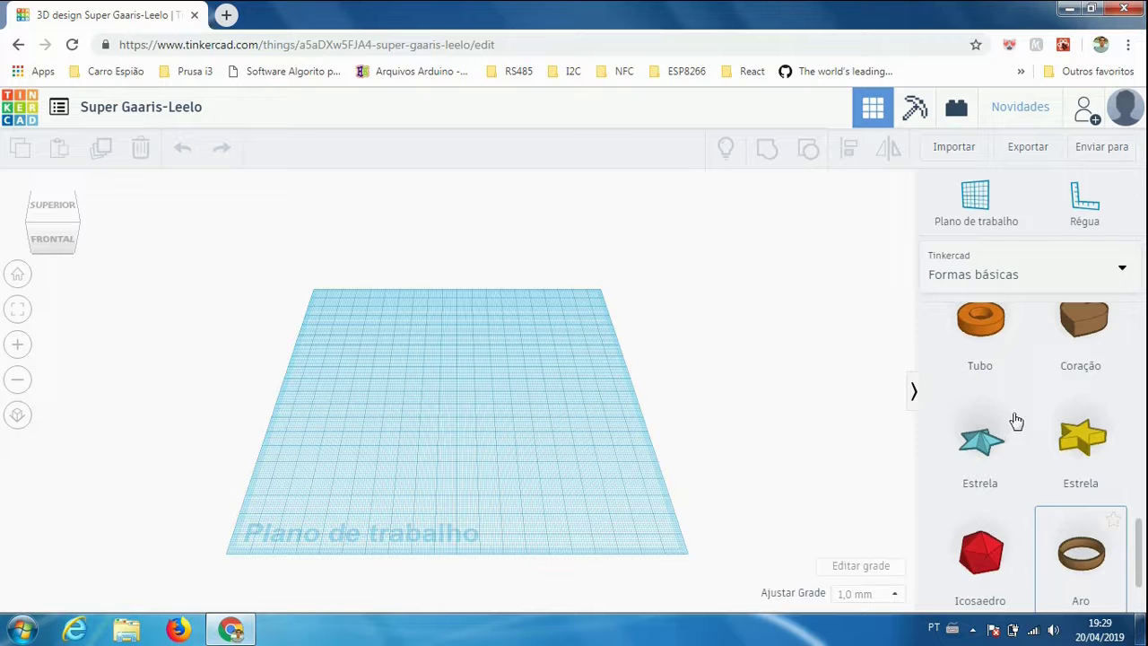
scroll(1077, 502, down, 1)
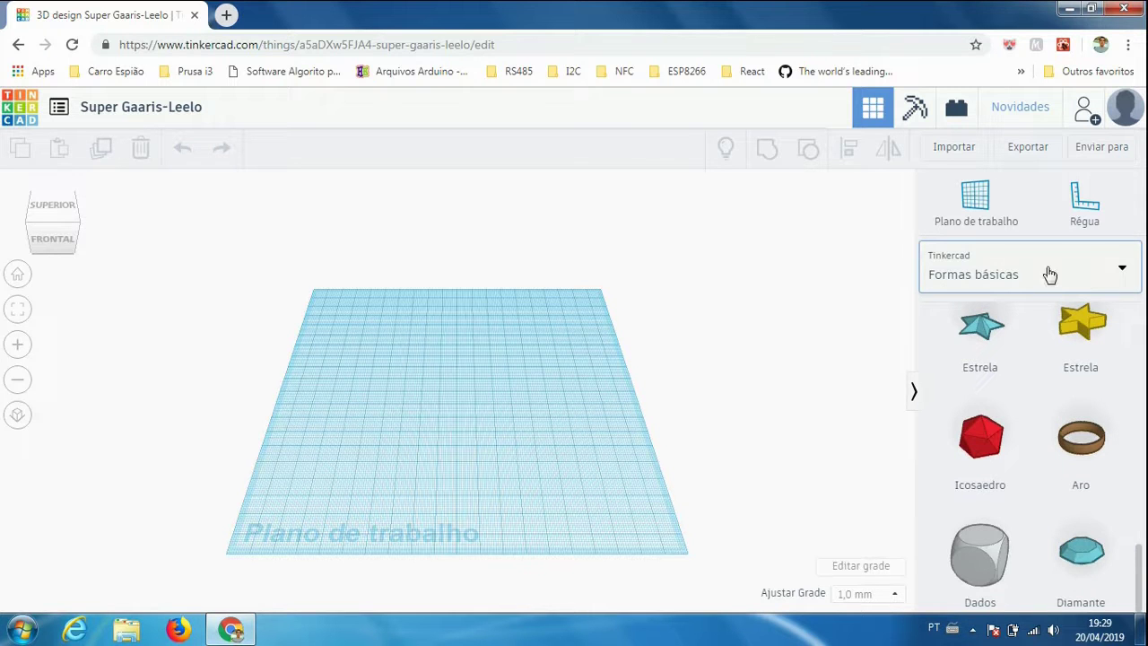
click(1003, 277)
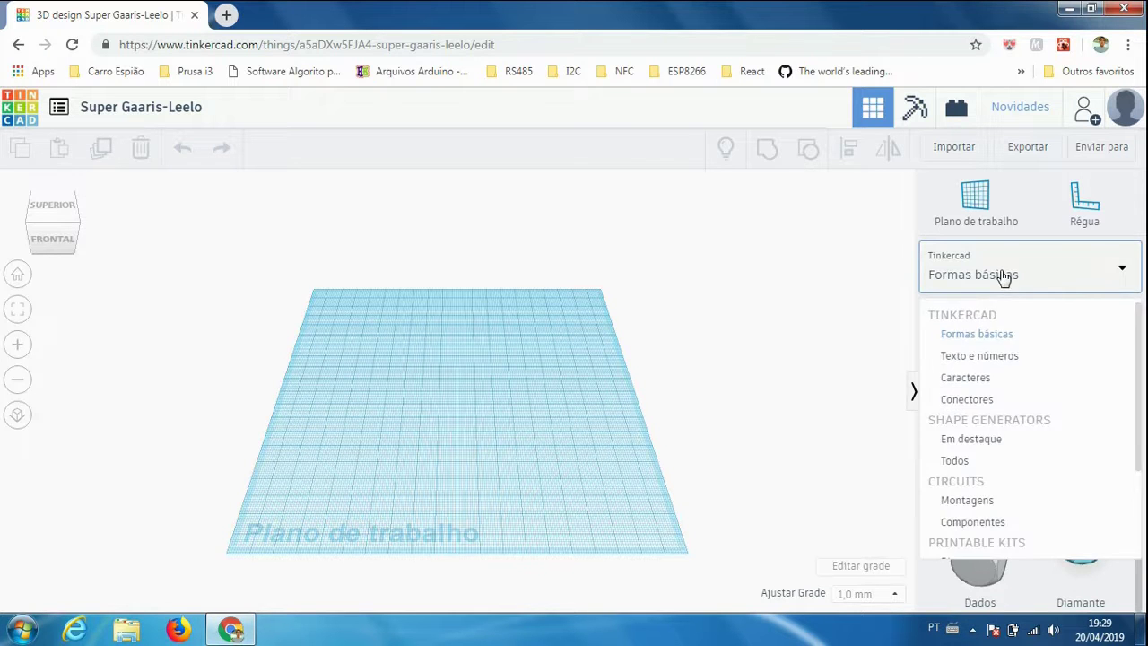
click(966, 359)
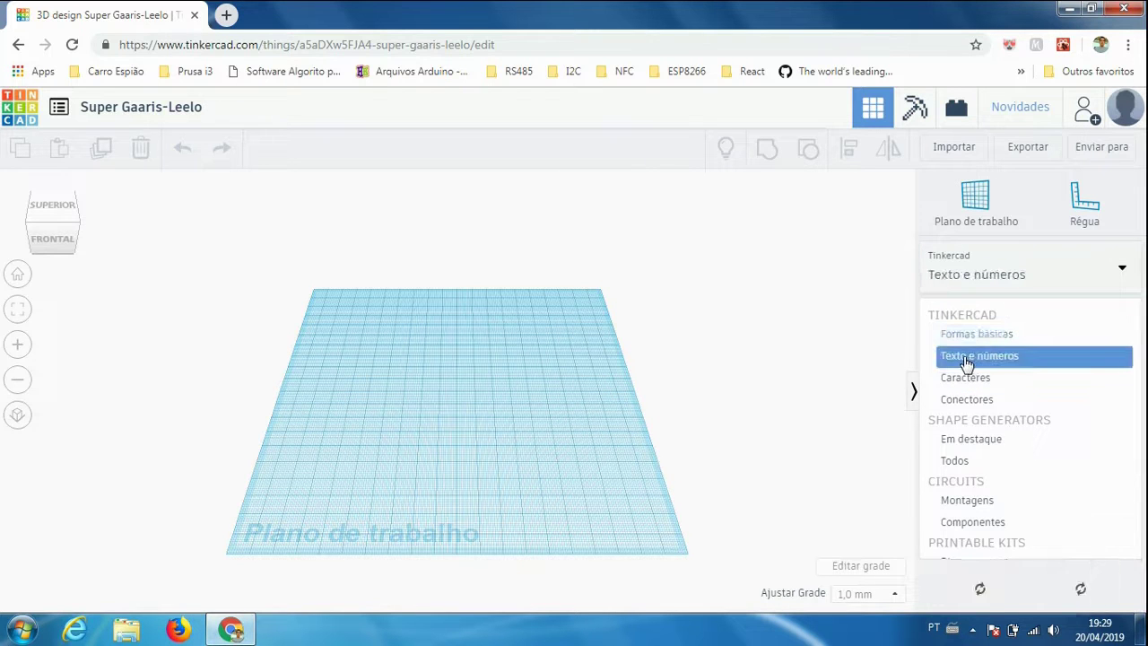
click(991, 285)
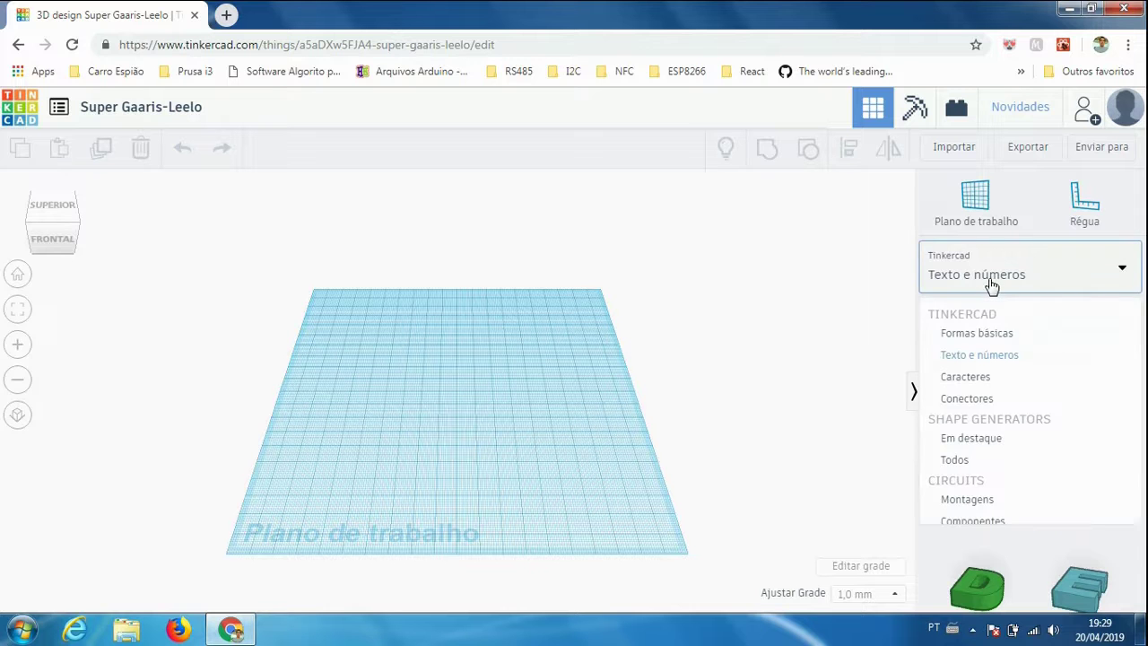
click(986, 405)
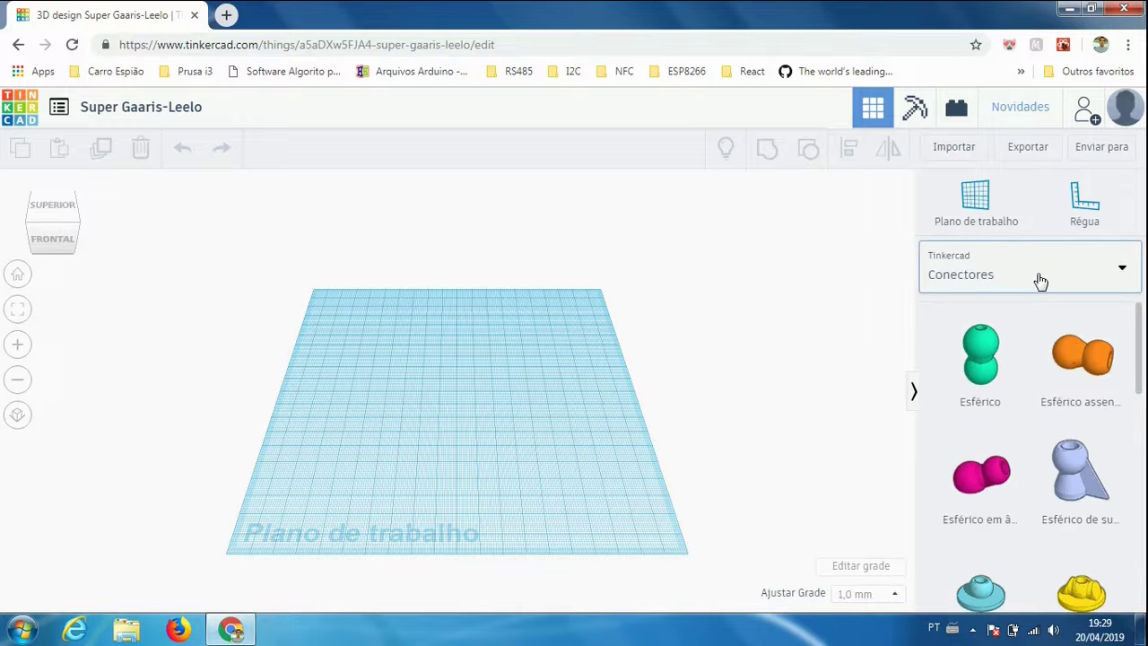
scroll(1064, 494, down, 3)
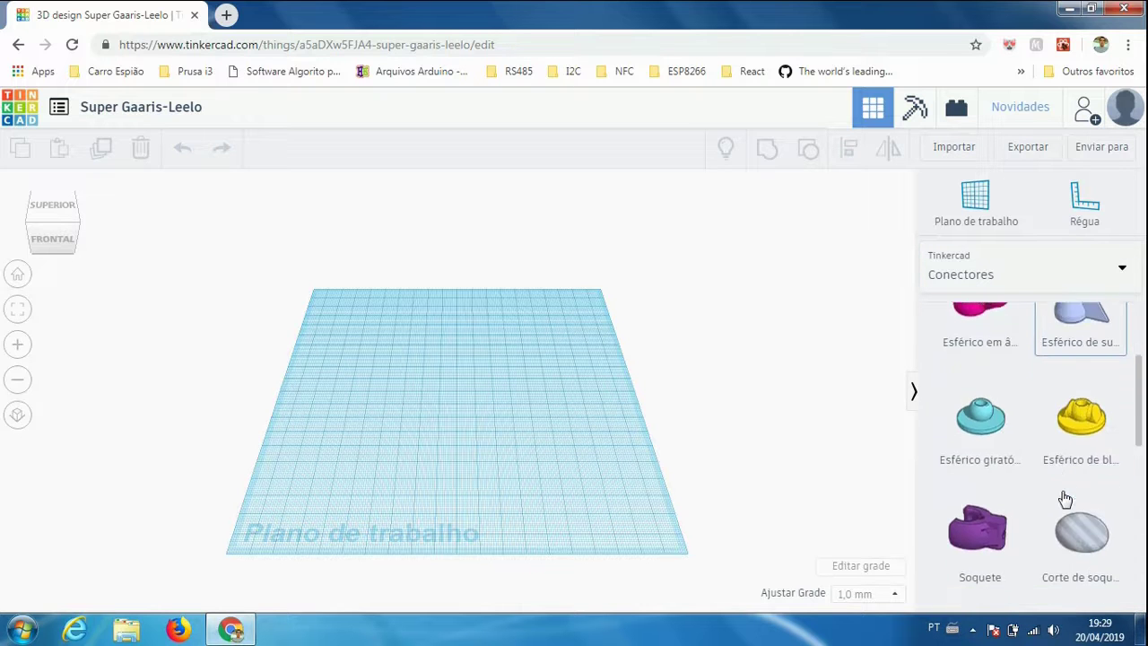
scroll(1037, 440, down, 3)
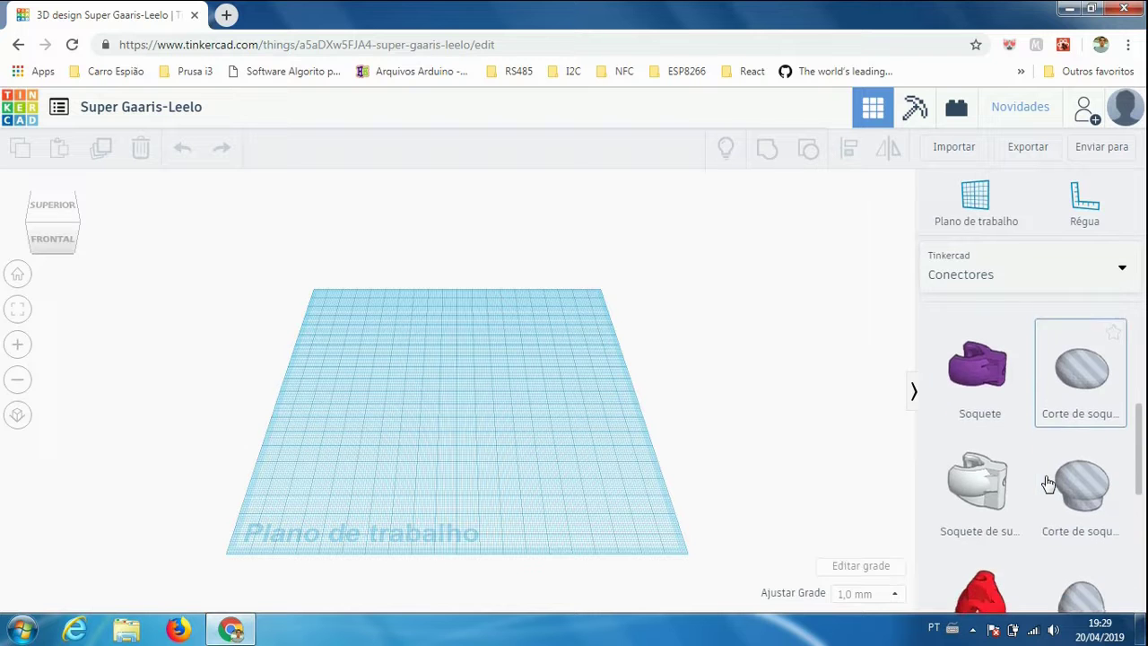
Look through the available shape collections, including the Em destaque and Todos shape generators.
click(994, 279)
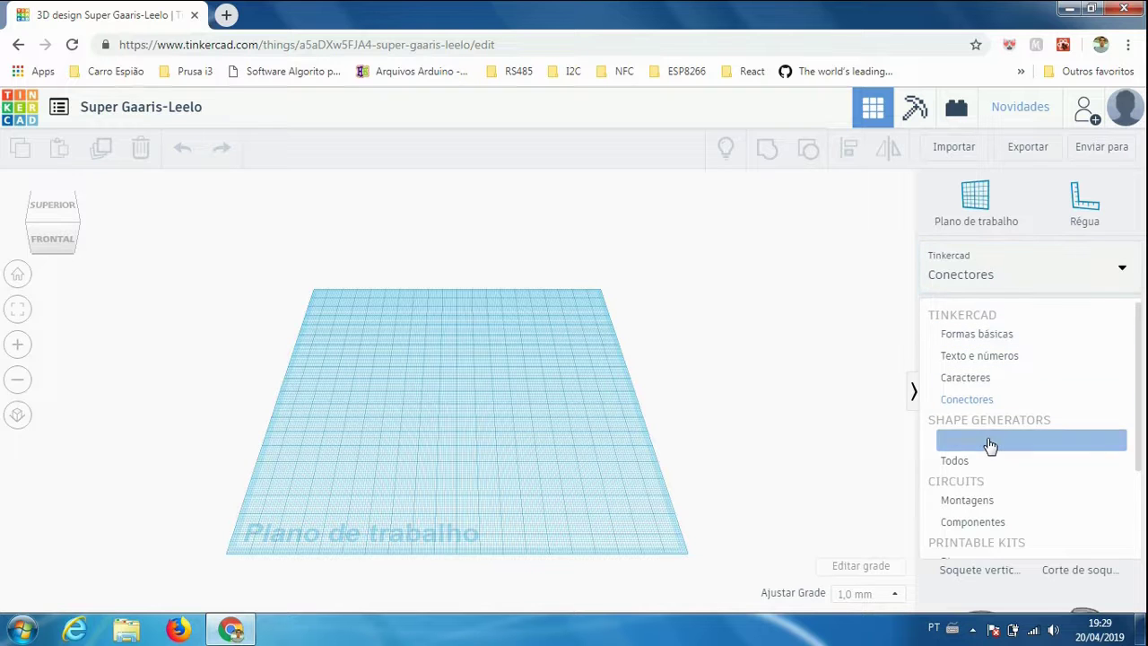
scroll(988, 446, down, 3)
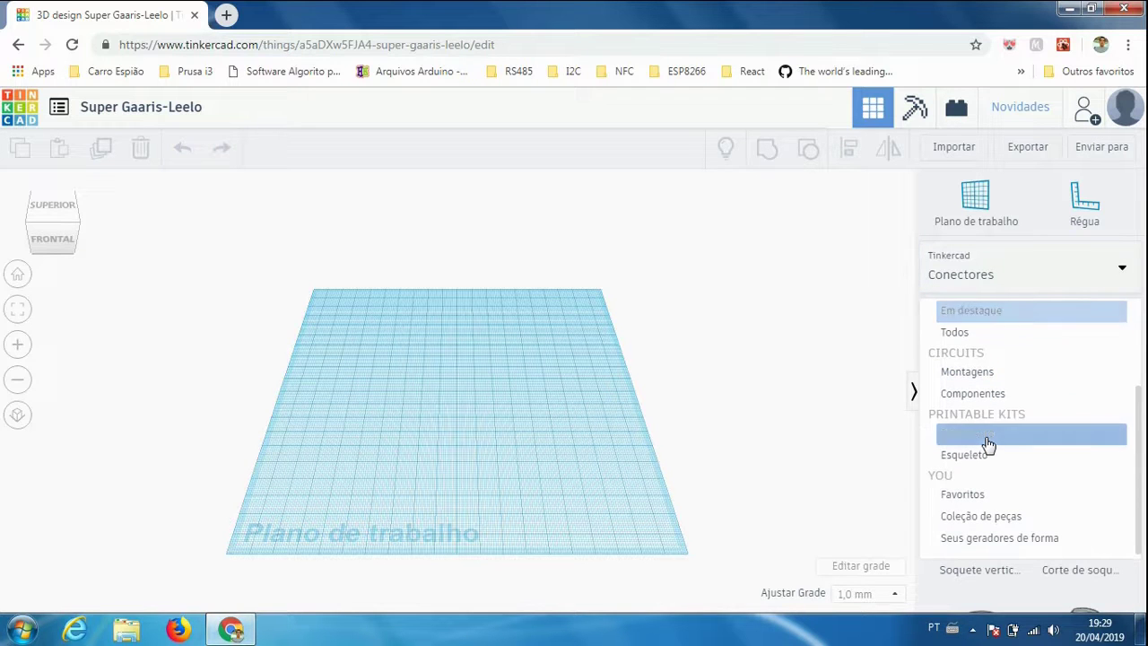
scroll(988, 446, up, 2)
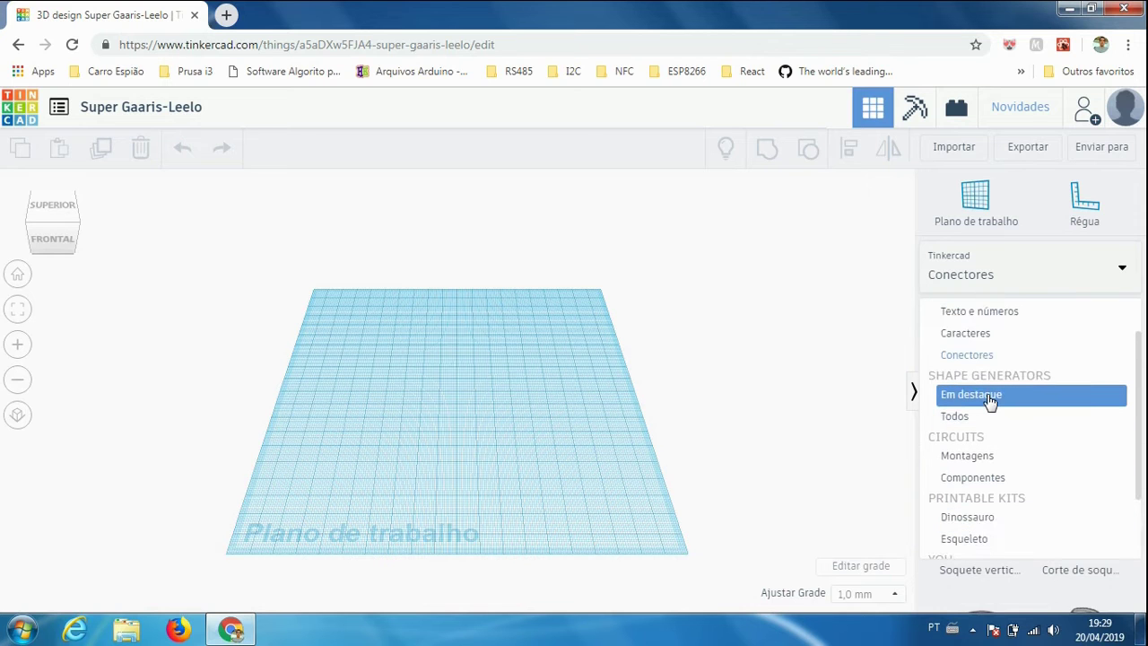
click(991, 401)
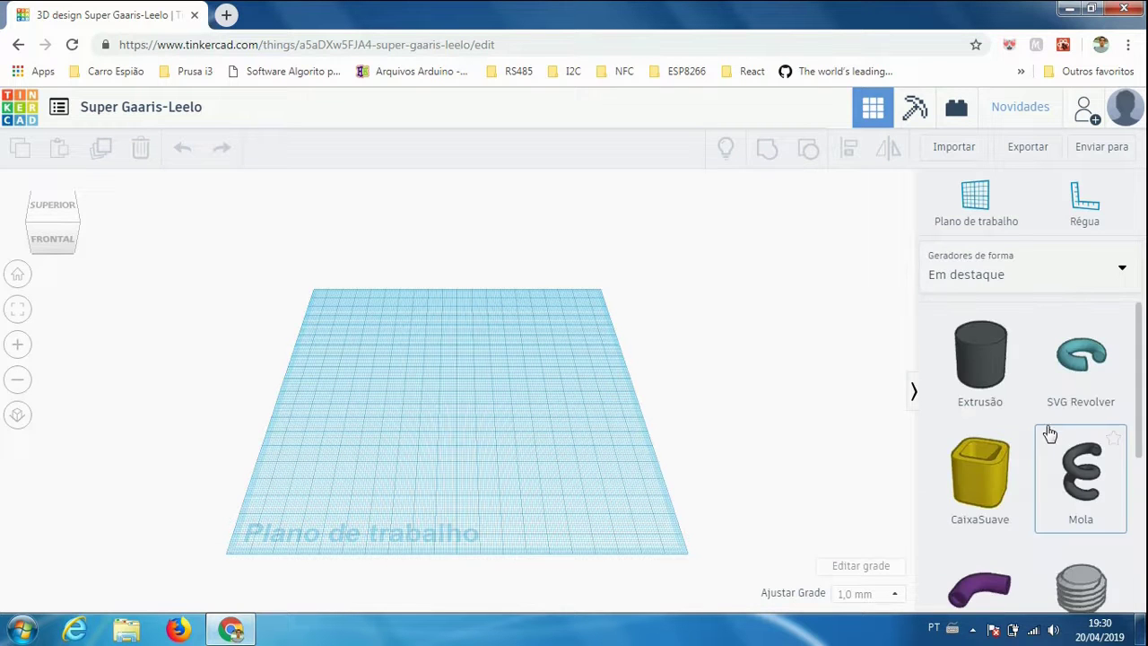
scroll(1040, 389, down, 3)
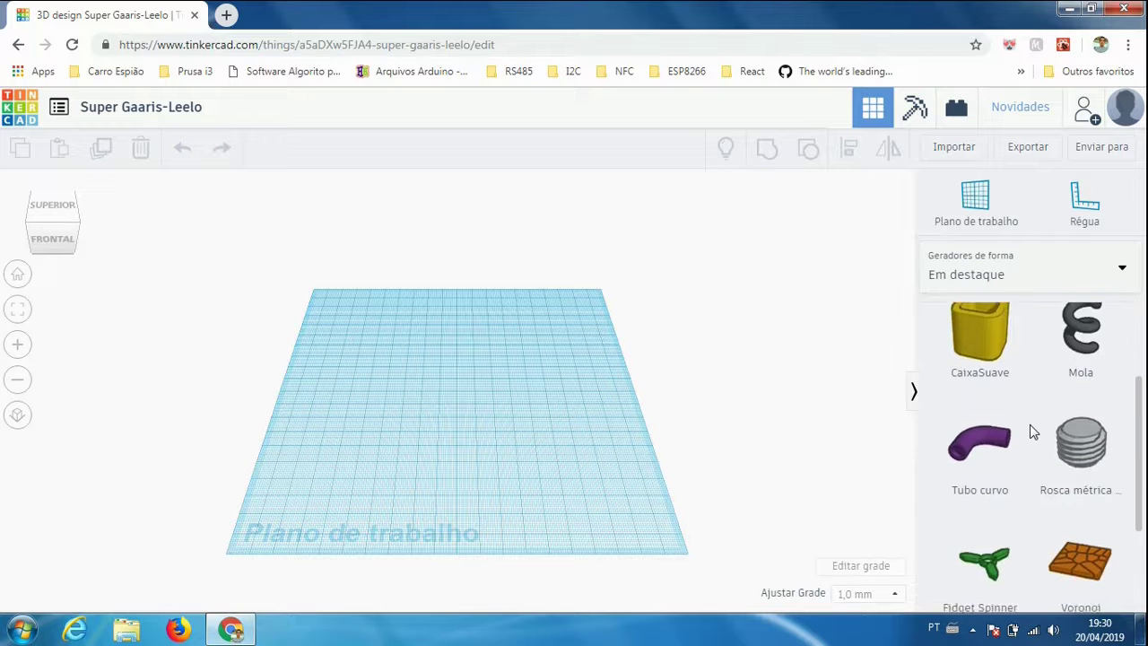
scroll(1031, 432, down, 3)
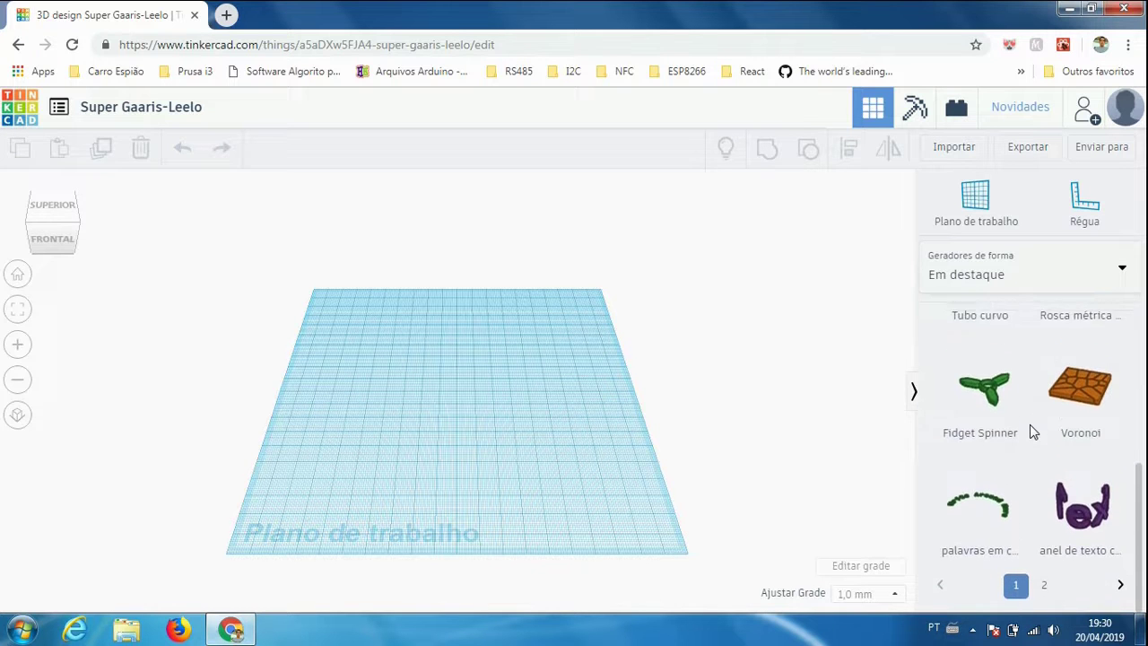
scroll(1033, 448, up, 3)
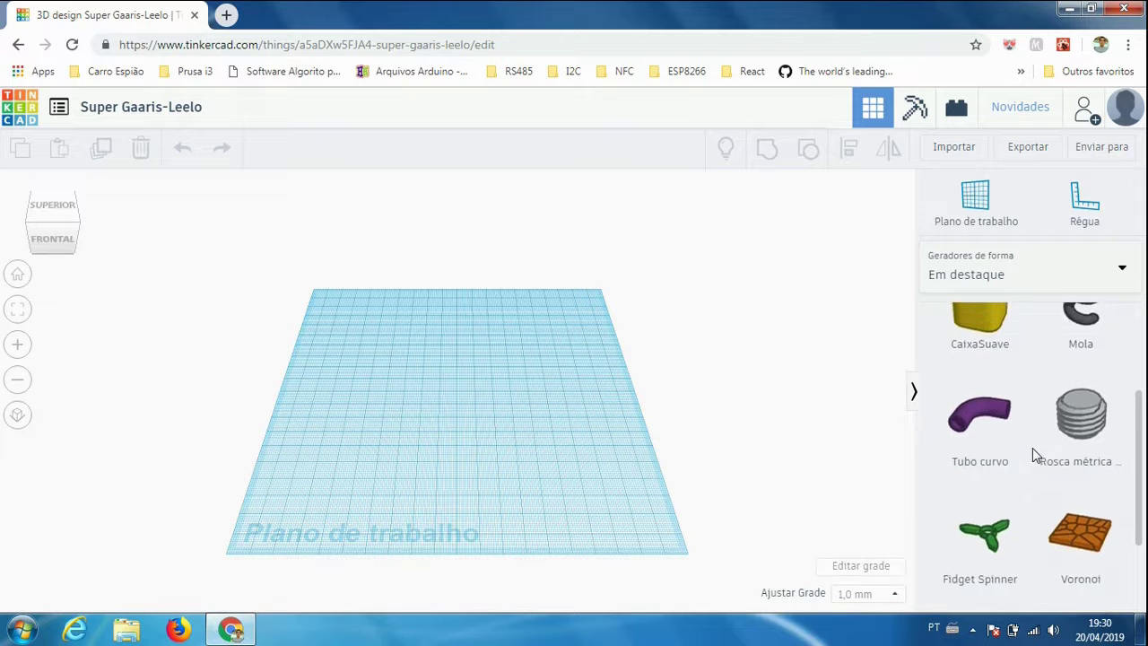
scroll(1032, 453, up, 1)
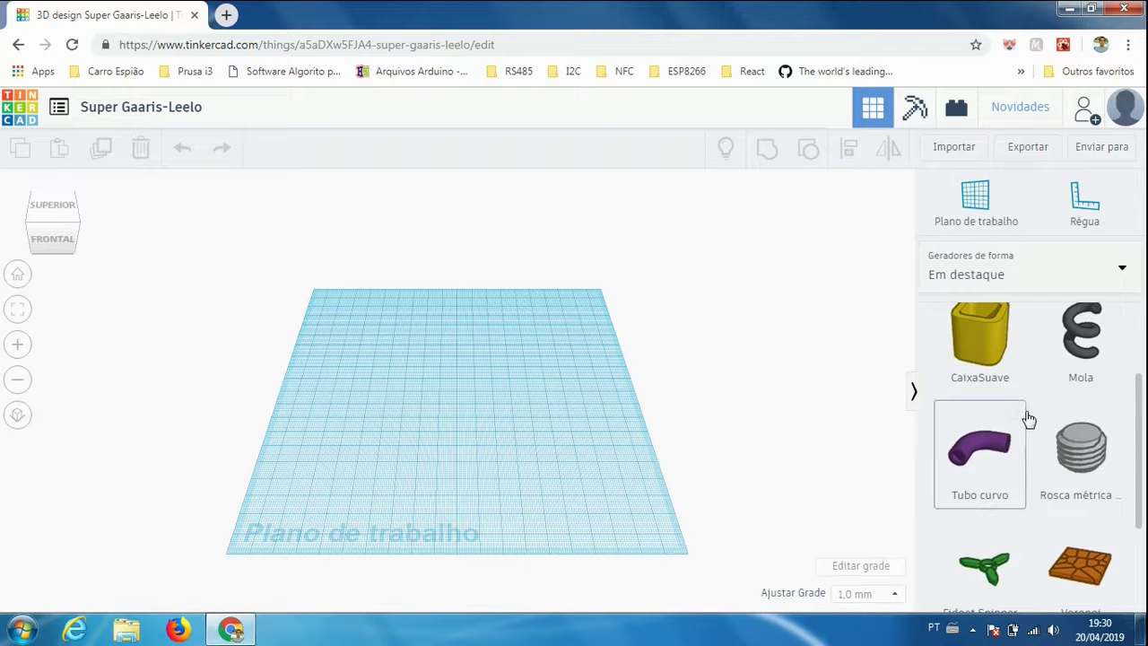
scroll(1032, 430, up, 1)
scroll(1028, 426, up, 3)
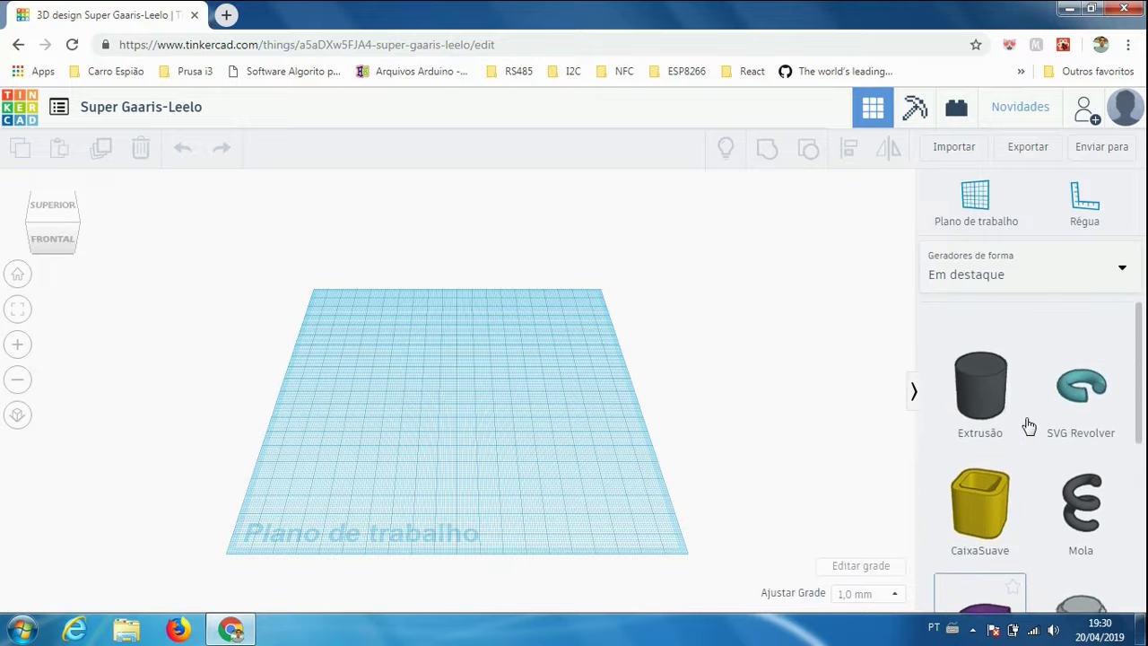
click(1065, 272)
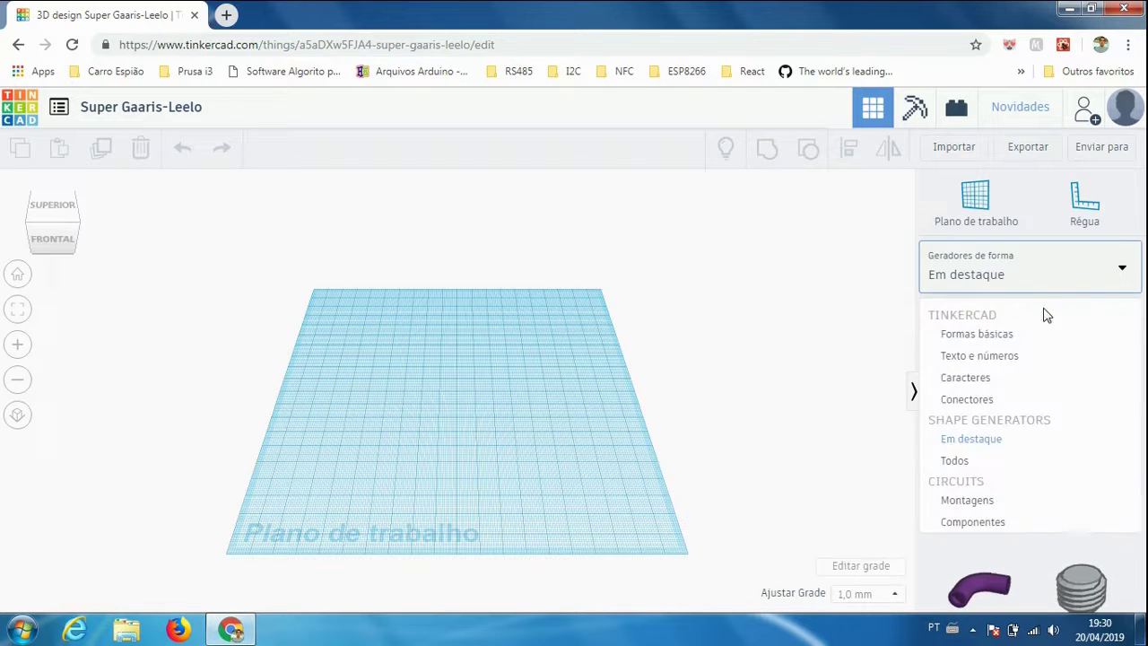
click(987, 459)
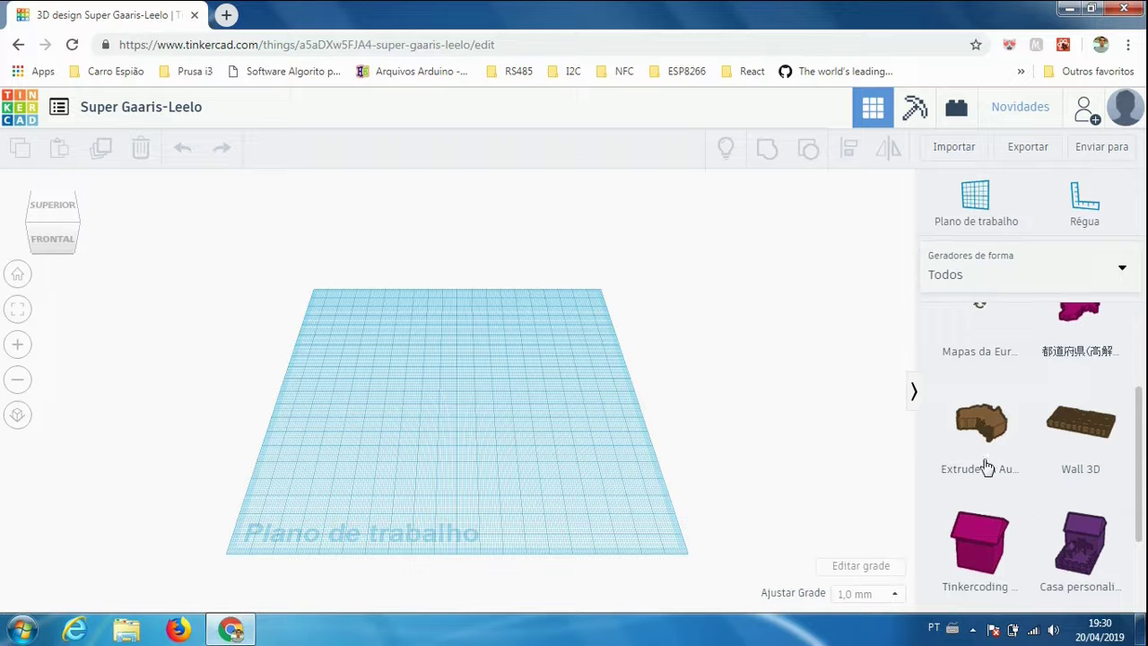
Return to the Formas básicas collection and place a solid red Caixa near the middle of the workplane.
click(992, 276)
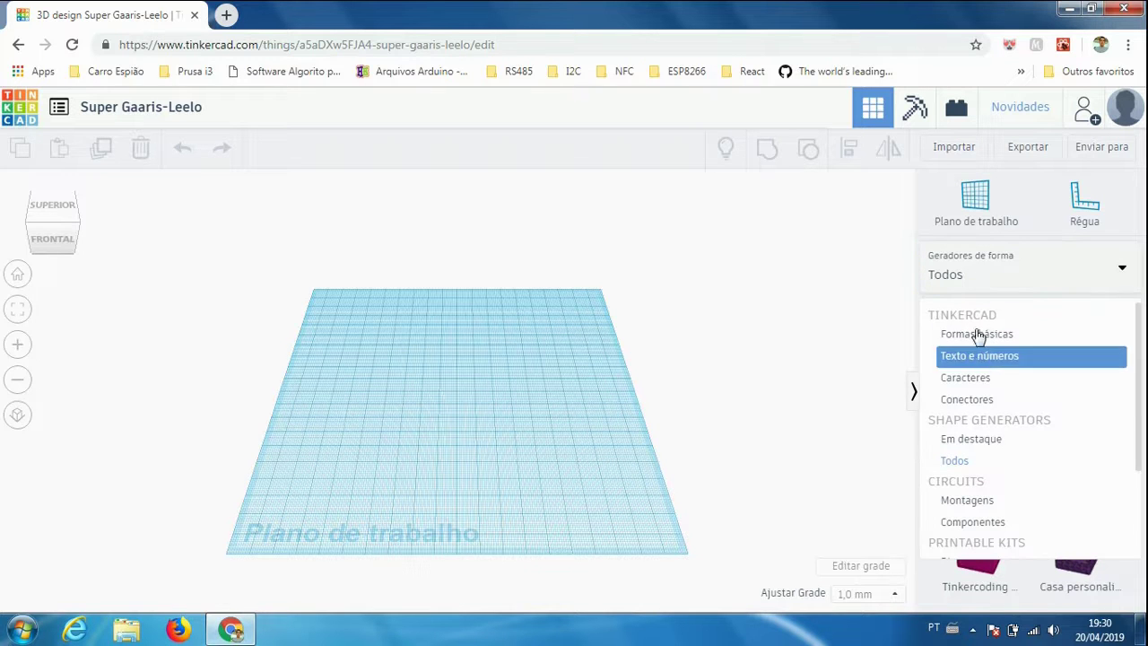
click(978, 336)
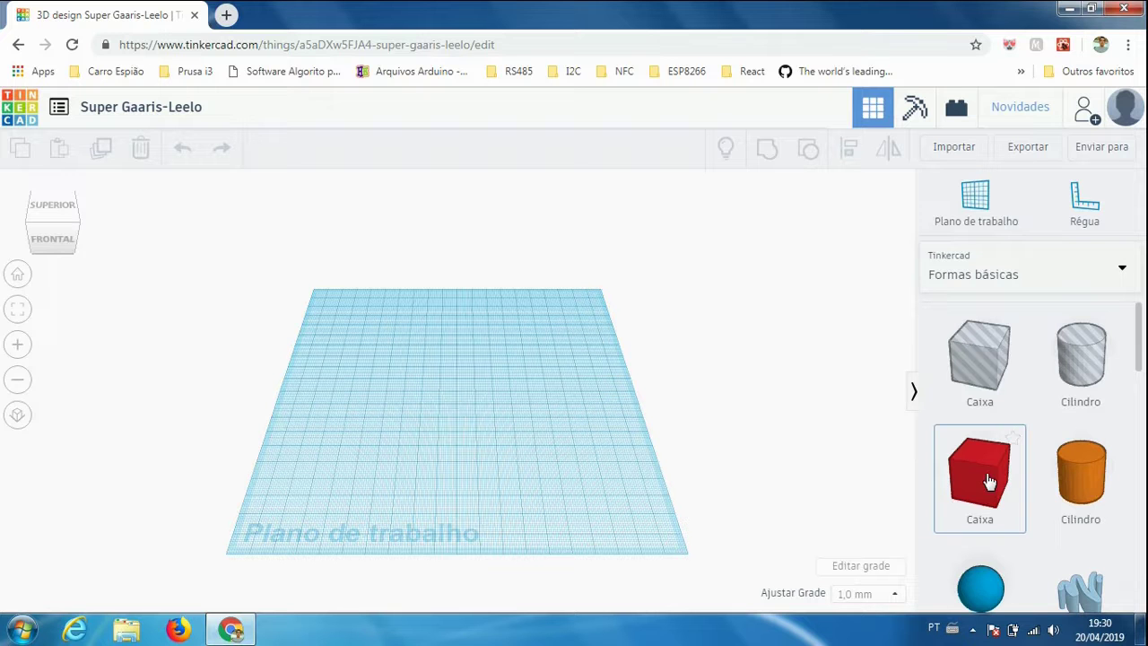
drag(986, 482, 461, 418)
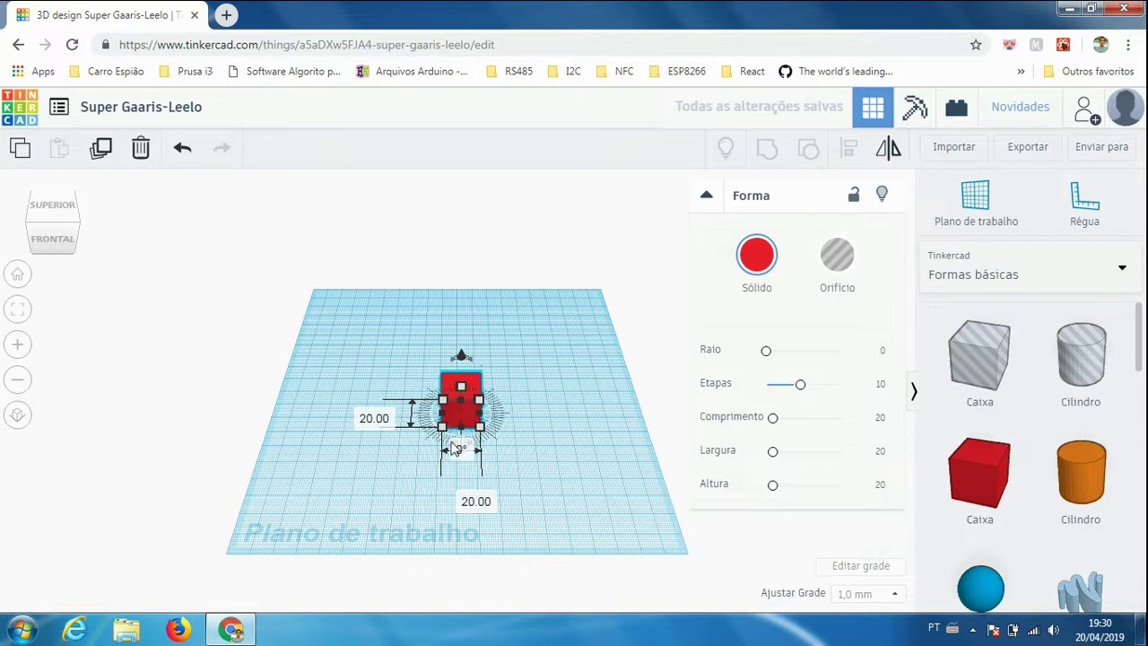
Examine the red box on the workplane at closer and wider zoom levels, leaving it deselected.
scroll(497, 431, up, 3)
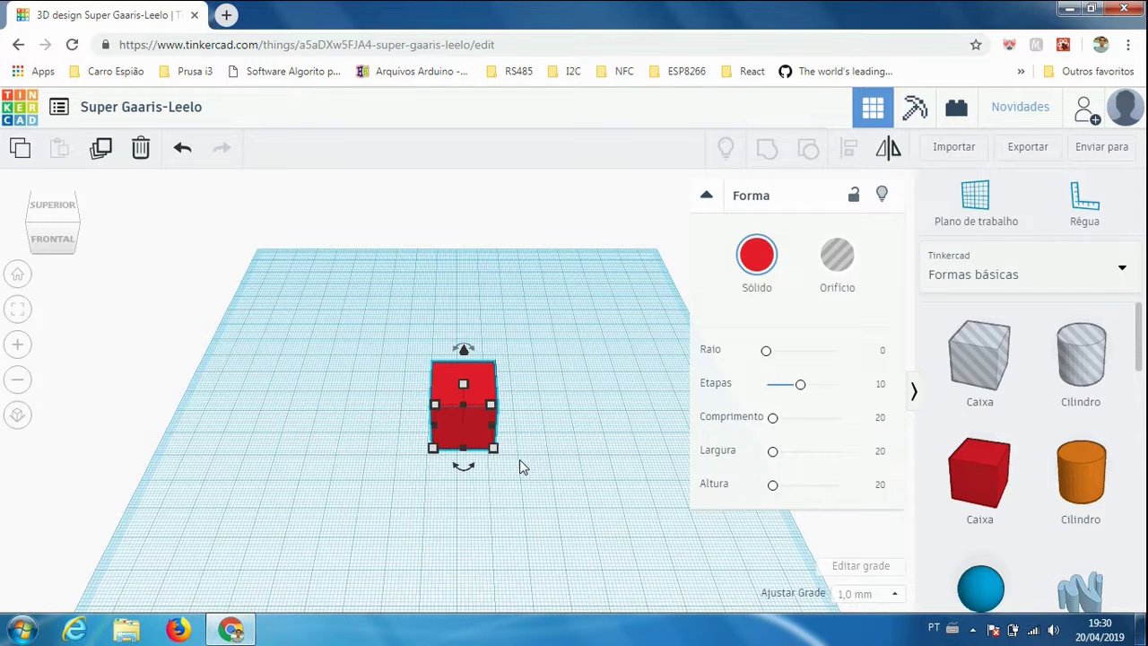
click(20, 349)
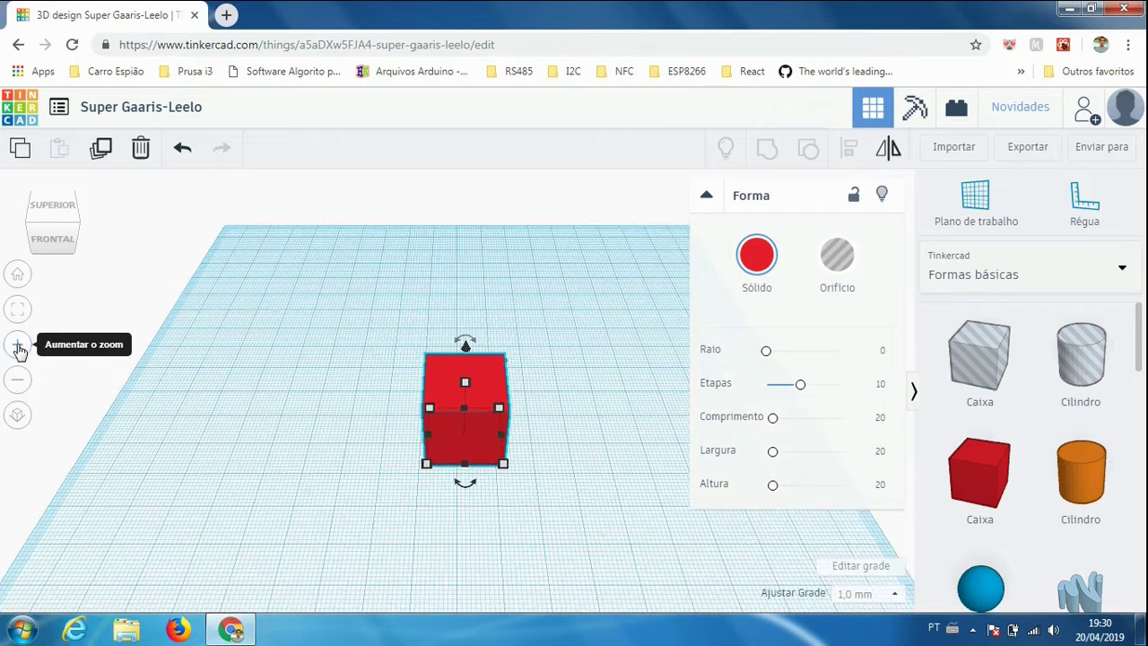
click(20, 349)
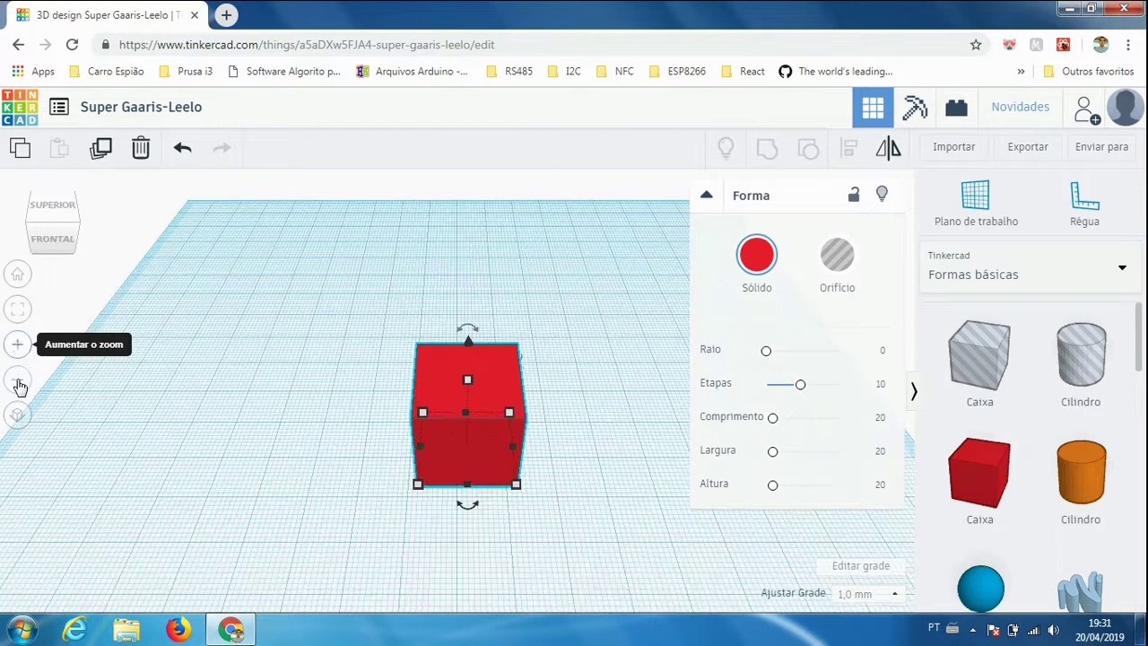
click(20, 384)
click(20, 384)
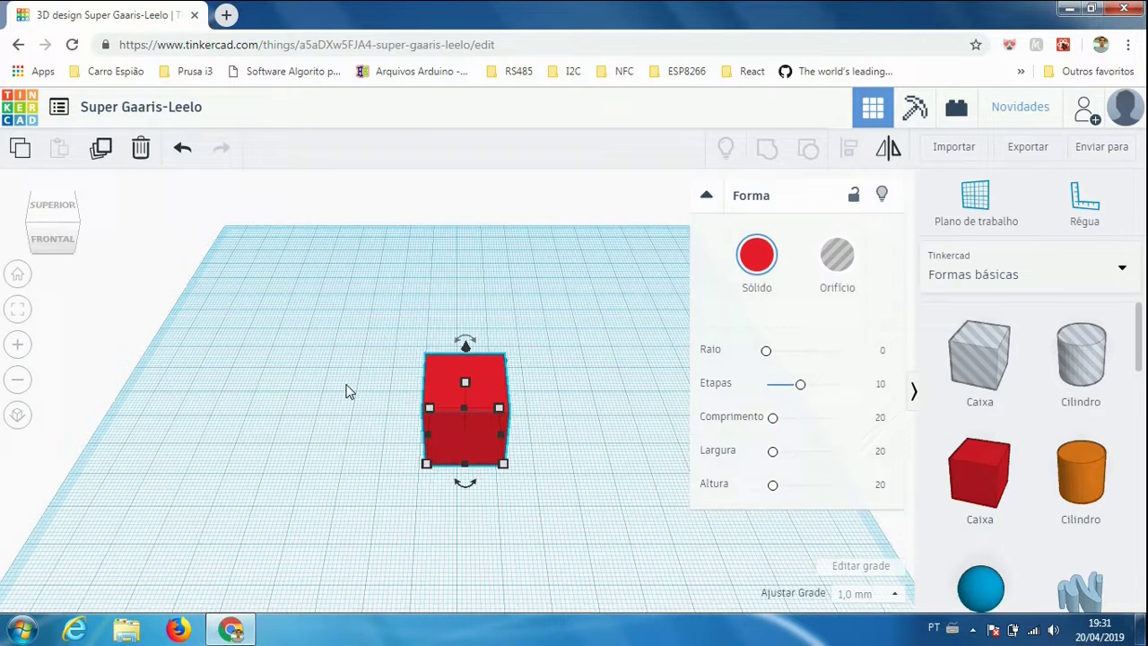
scroll(348, 391, down, 3)
scroll(348, 390, up, 3)
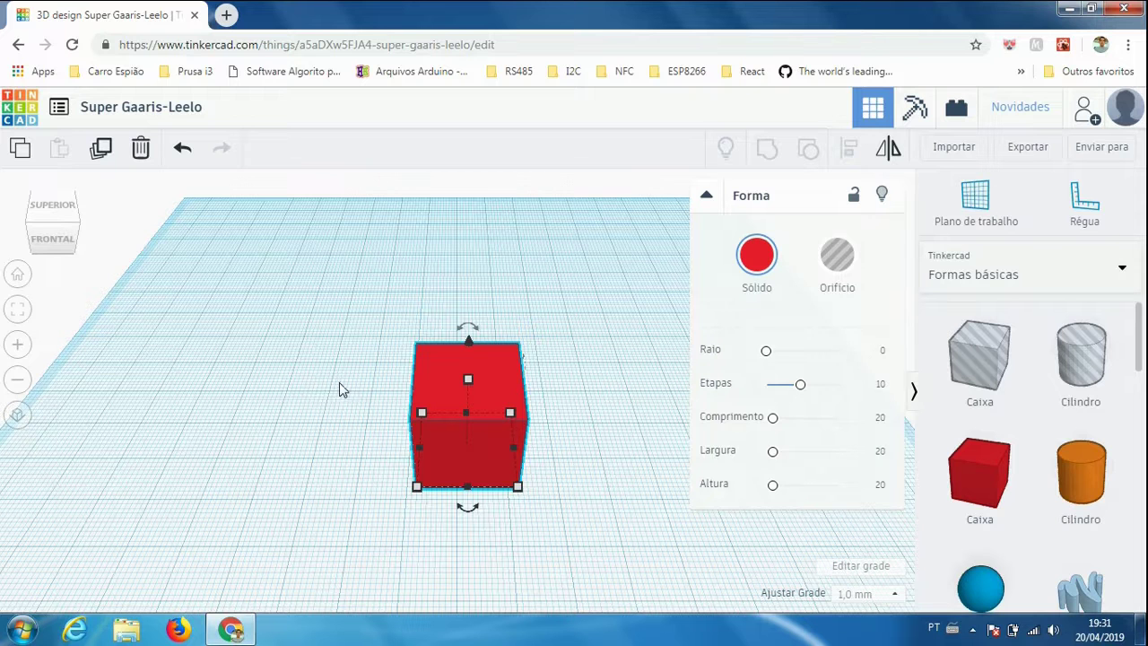
mouse_move(315, 451)
mouse_down()
mouse_move(402, 476)
mouse_move(326, 464)
mouse_up()
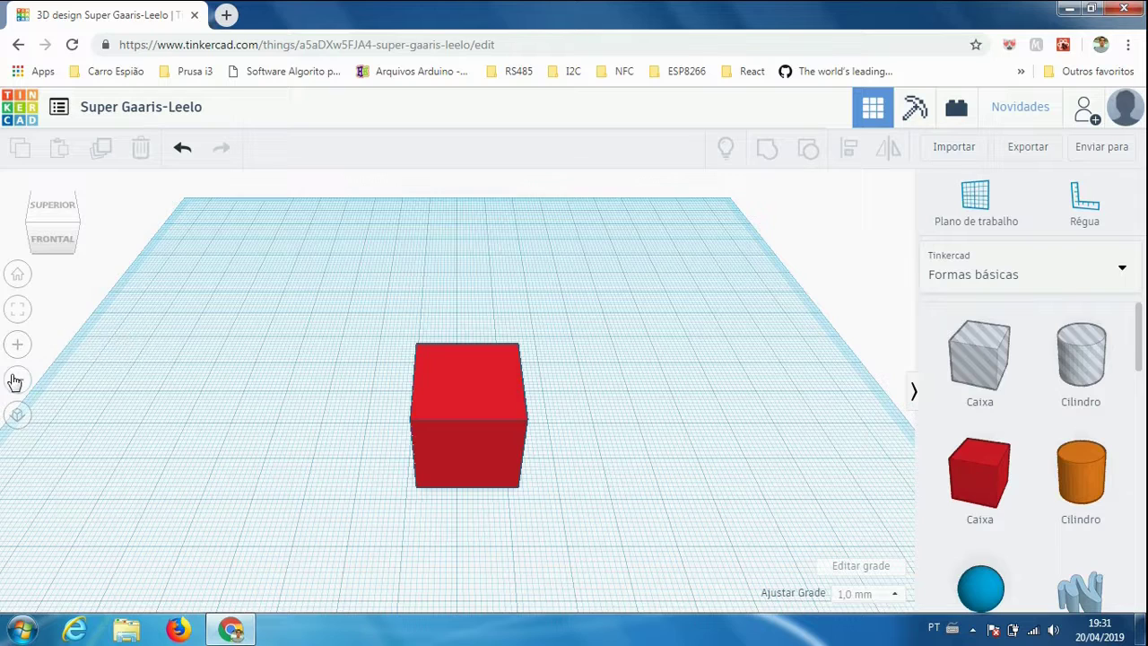
click(16, 381)
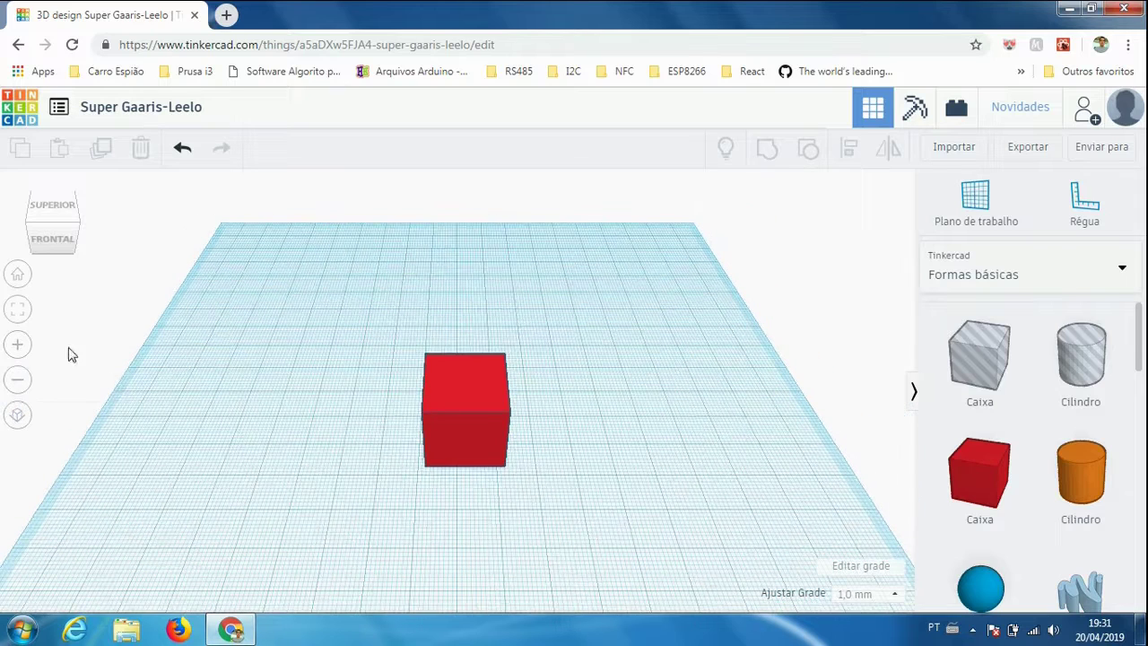
Fit the red box to the view and examine it from above and from its front-left corner.
click(18, 309)
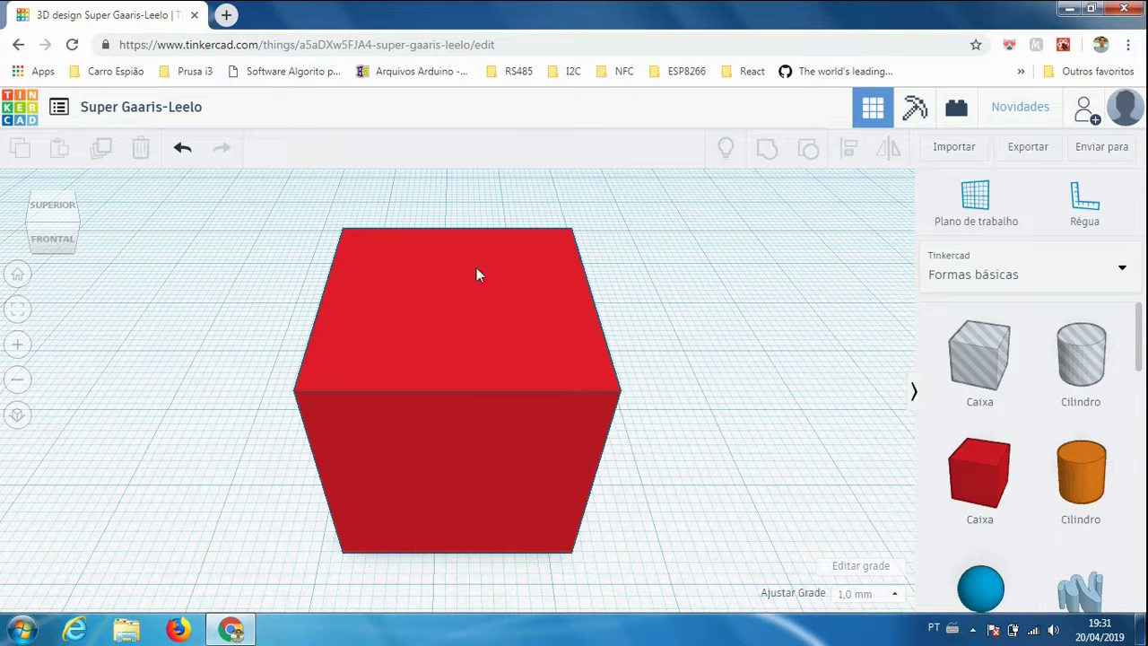
mouse_move(38, 239)
mouse_down()
mouse_move(82, 243)
mouse_move(54, 251)
mouse_move(39, 240)
mouse_move(43, 216)
mouse_move(46, 235)
mouse_move(65, 235)
mouse_move(54, 224)
mouse_move(59, 235)
mouse_move(45, 245)
mouse_up()
click(64, 235)
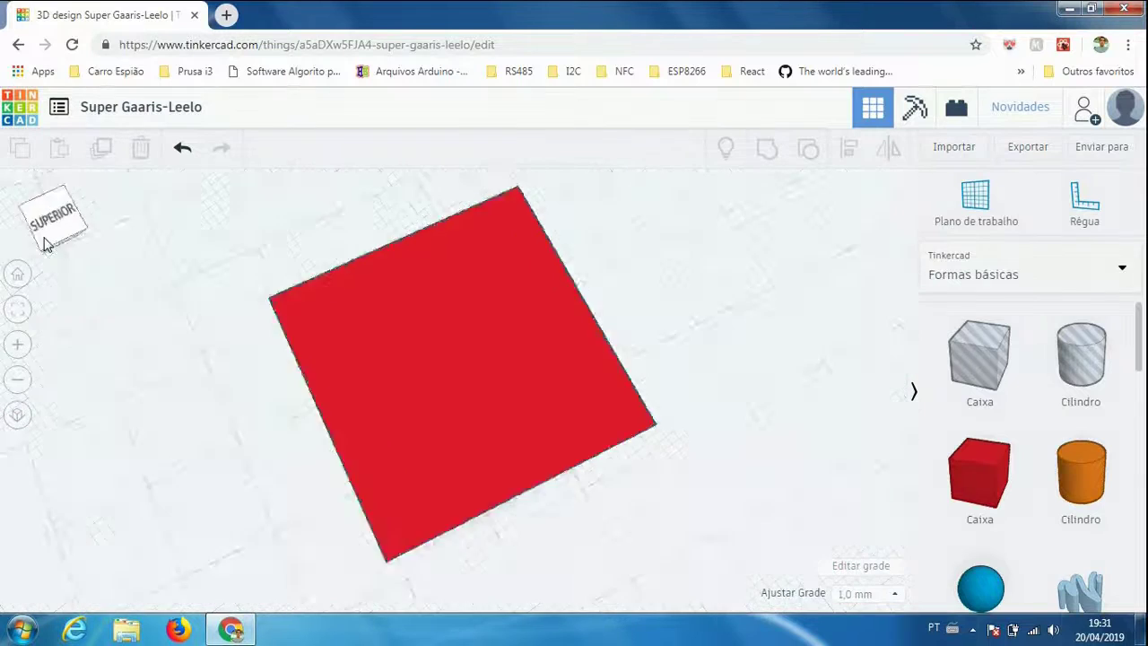
click(45, 245)
right_drag(241, 422, 282, 436)
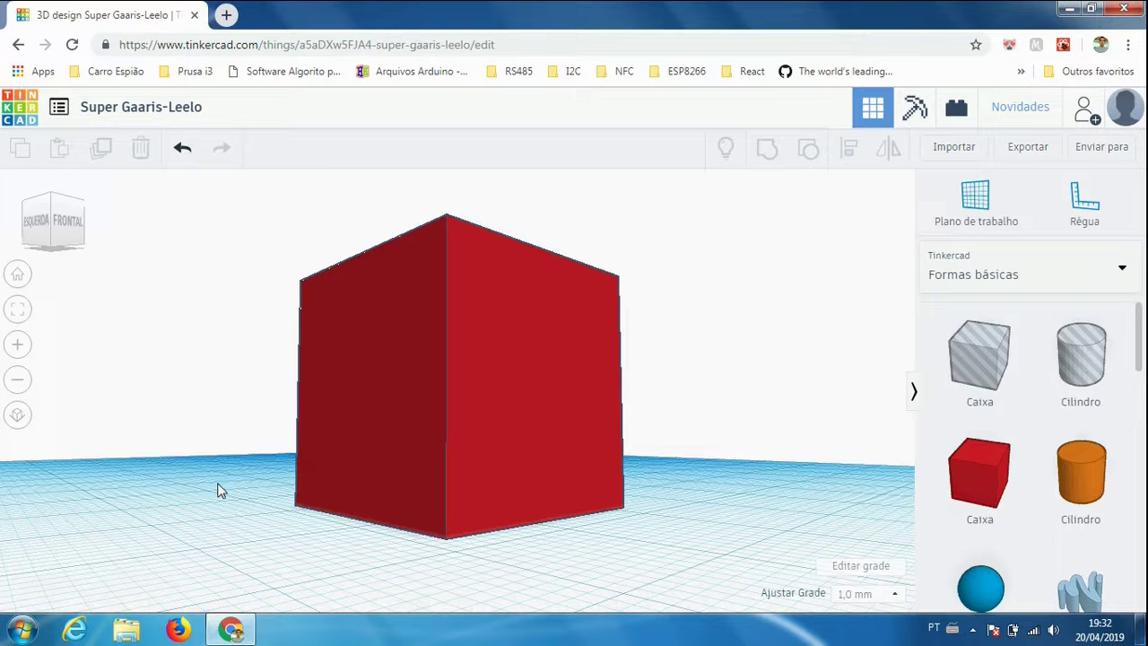
Examine the red box from its low front-left corner and from a raised angle at a wider zoom.
mouse_move(222, 491)
right_down()
mouse_move(551, 559)
mouse_move(607, 508)
mouse_move(448, 463)
mouse_move(254, 530)
mouse_move(135, 469)
mouse_move(141, 386)
mouse_move(157, 508)
mouse_move(213, 487)
right_up()
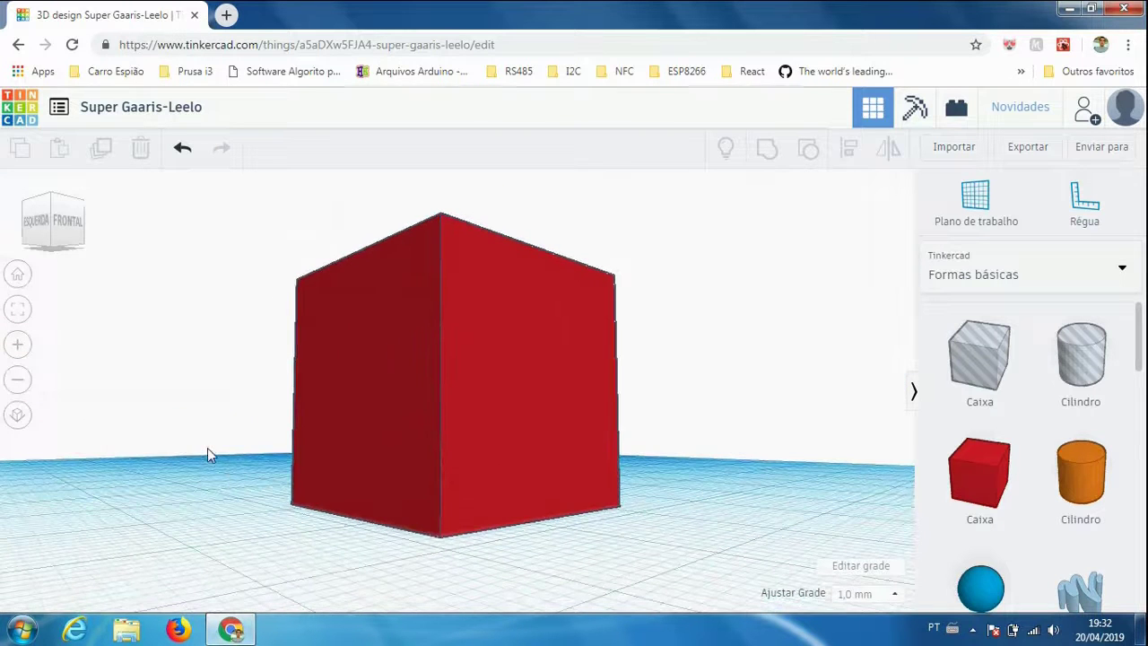
scroll(207, 448, down, 5)
scroll(236, 485, down, 2)
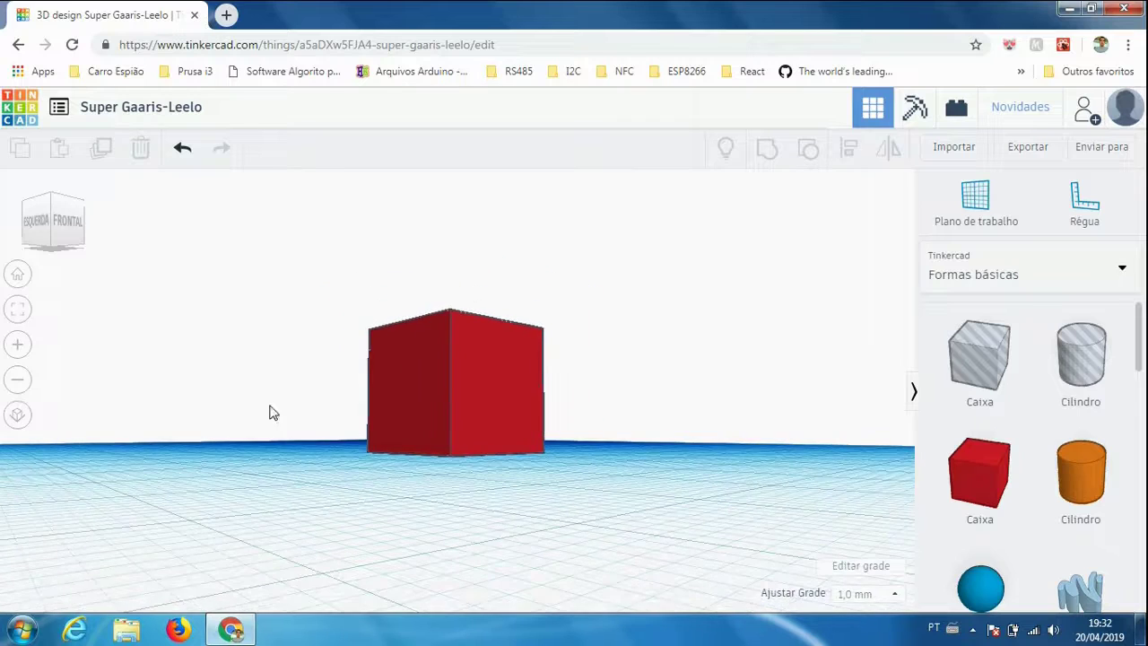
right_drag(287, 393, 279, 457)
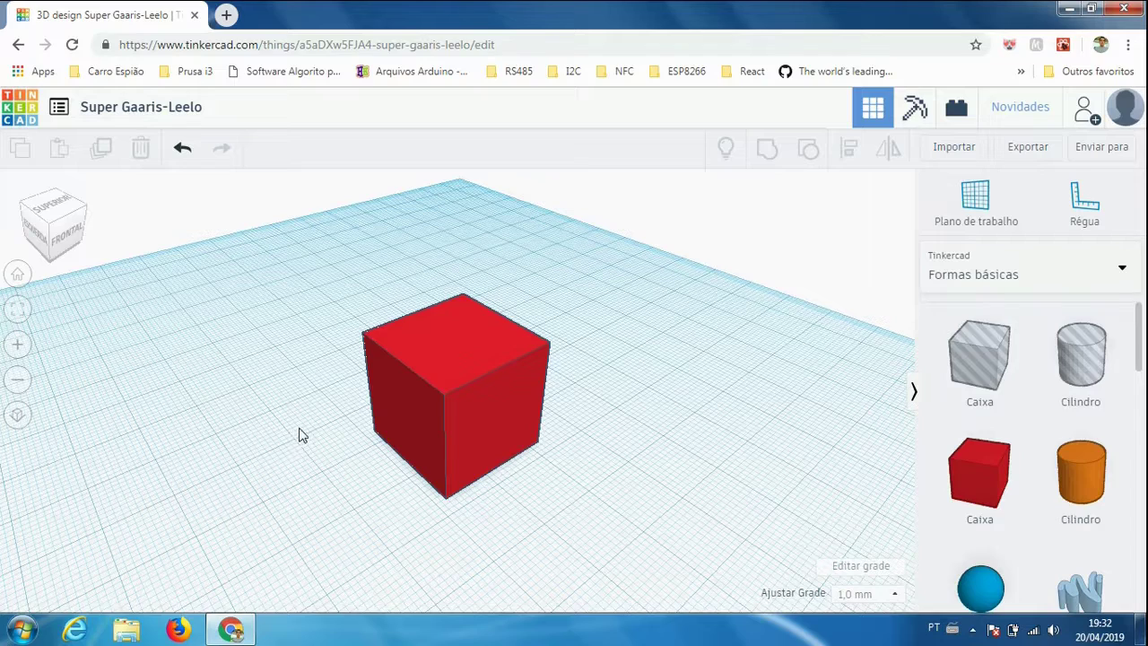
right_drag(279, 432, 121, 359)
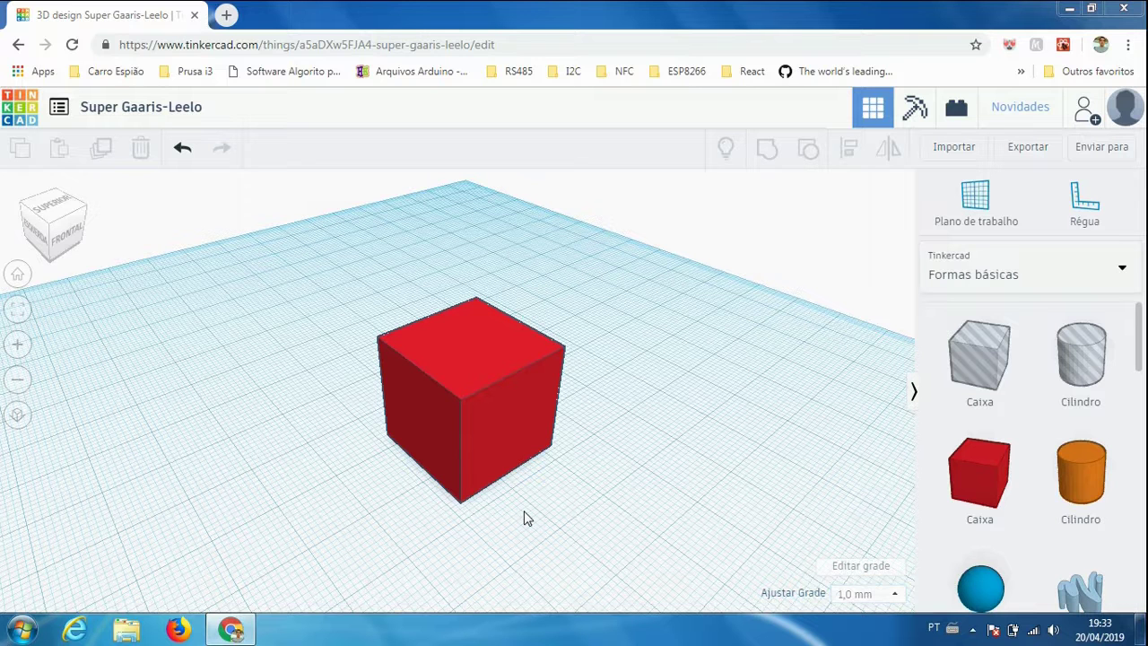
Select the red box, review the Ajustar Grade snap sizes without choosing one, and inspect the box's edges against the grid.
click(510, 434)
scroll(384, 493, up, 5)
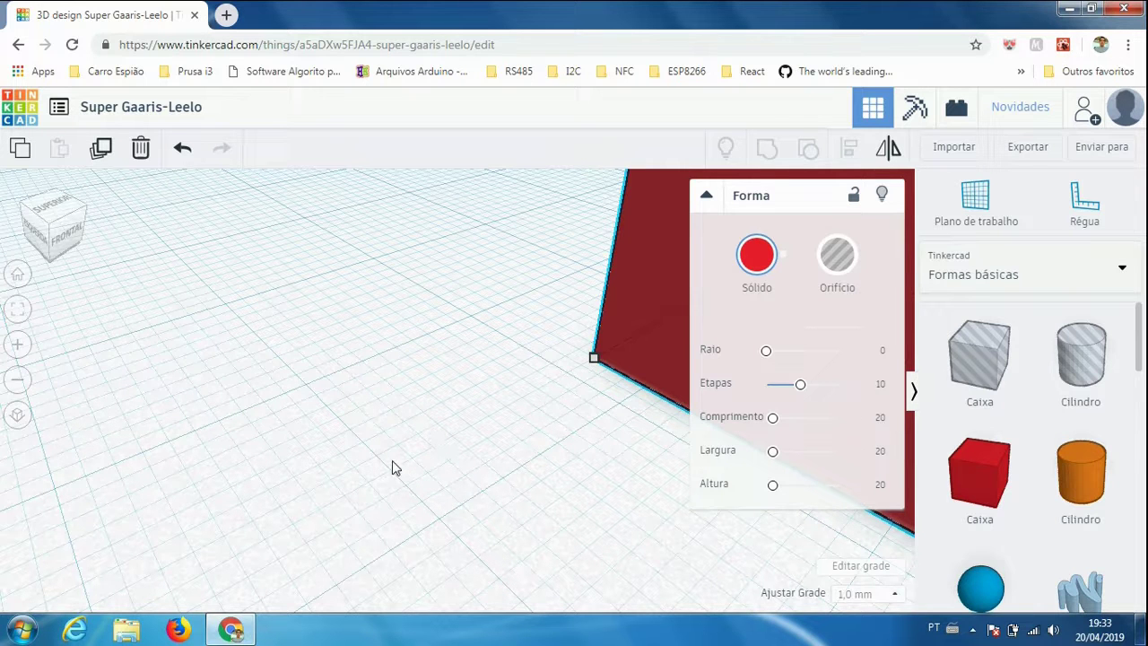
click(895, 595)
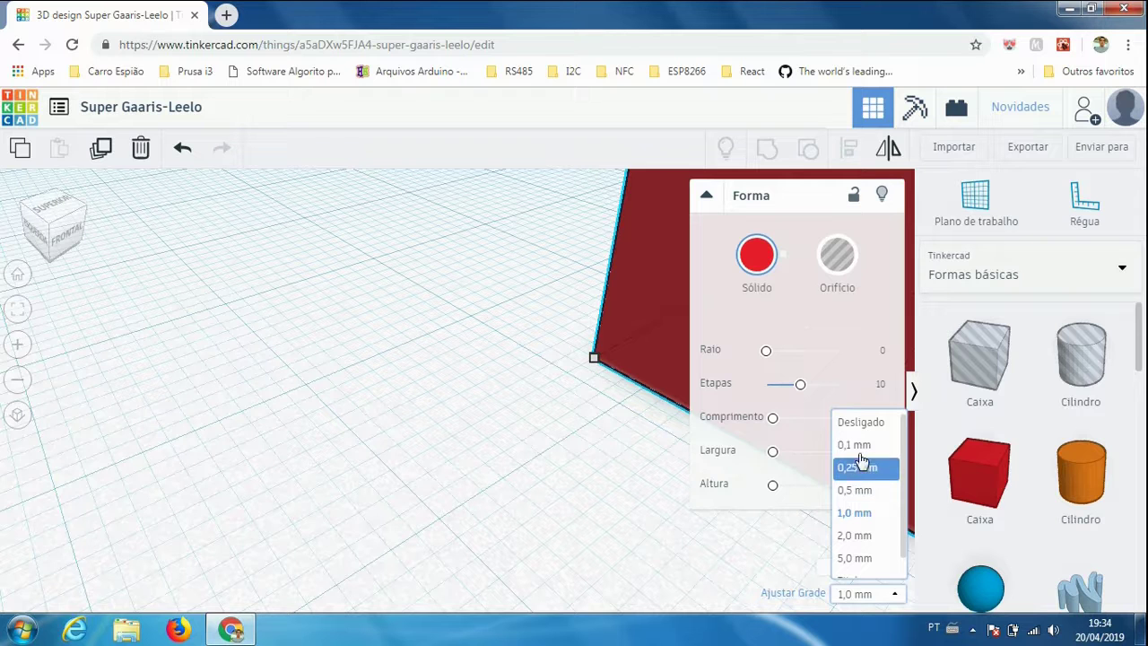
click(458, 552)
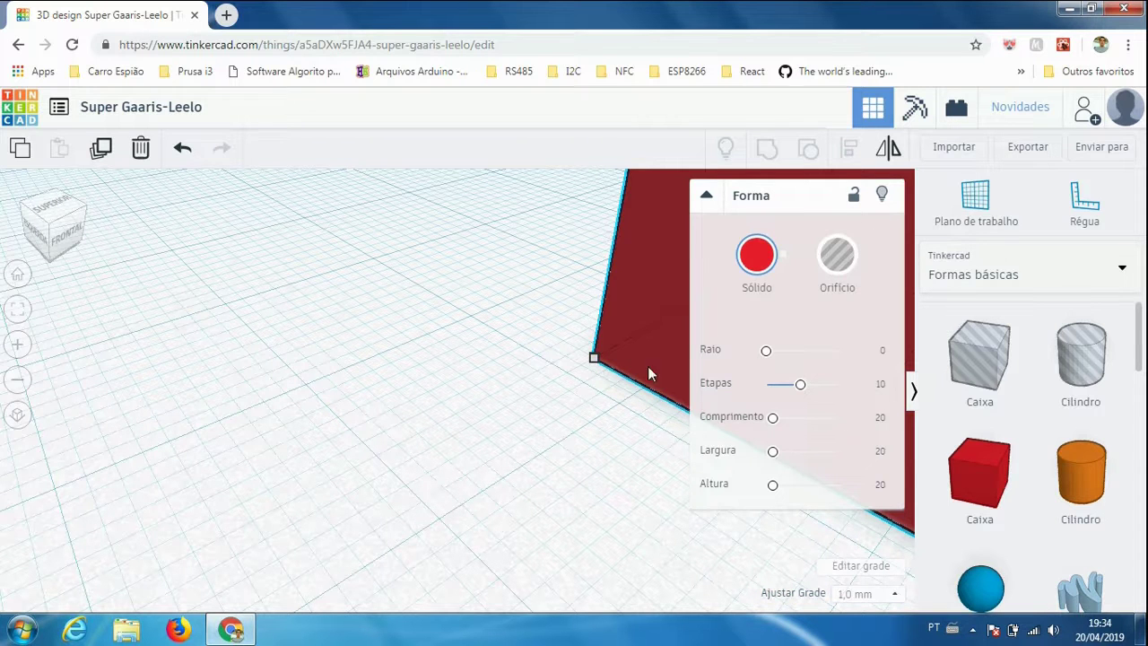
scroll(503, 420, up, 3)
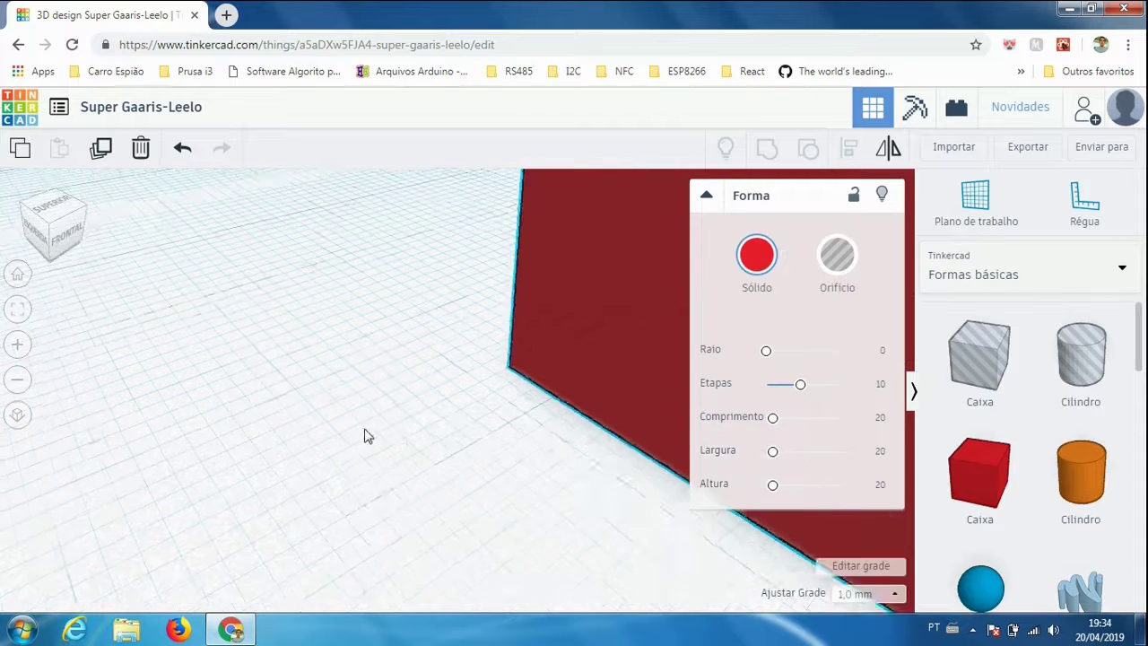
scroll(578, 406, down, 3)
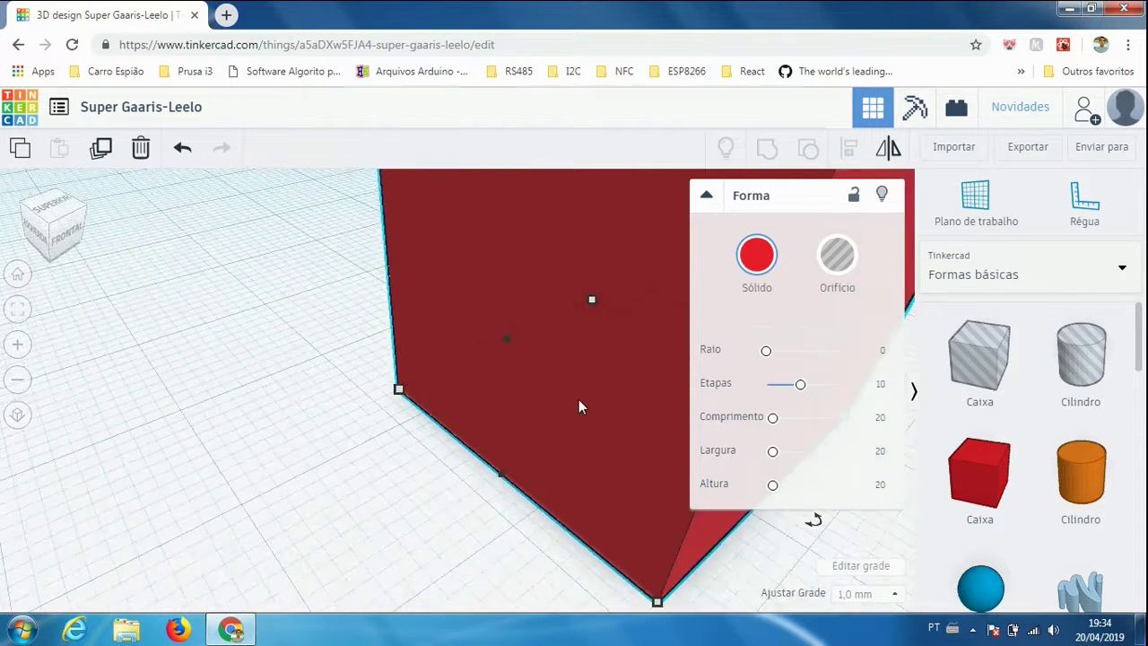
scroll(579, 407, down, 3)
right_drag(492, 403, 501, 324)
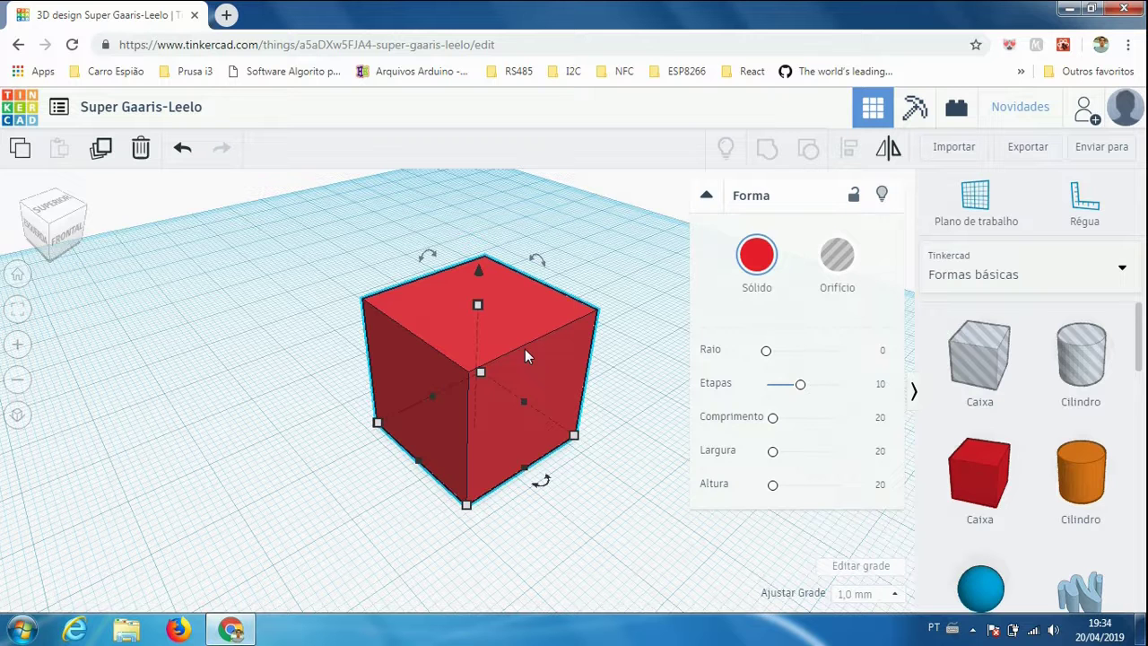
Place an orange Cilindro, resize its base to about 10 by 8 mm, and raise and move it into the middle of the red box.
drag(1088, 484, 313, 452)
drag(229, 518, 285, 434)
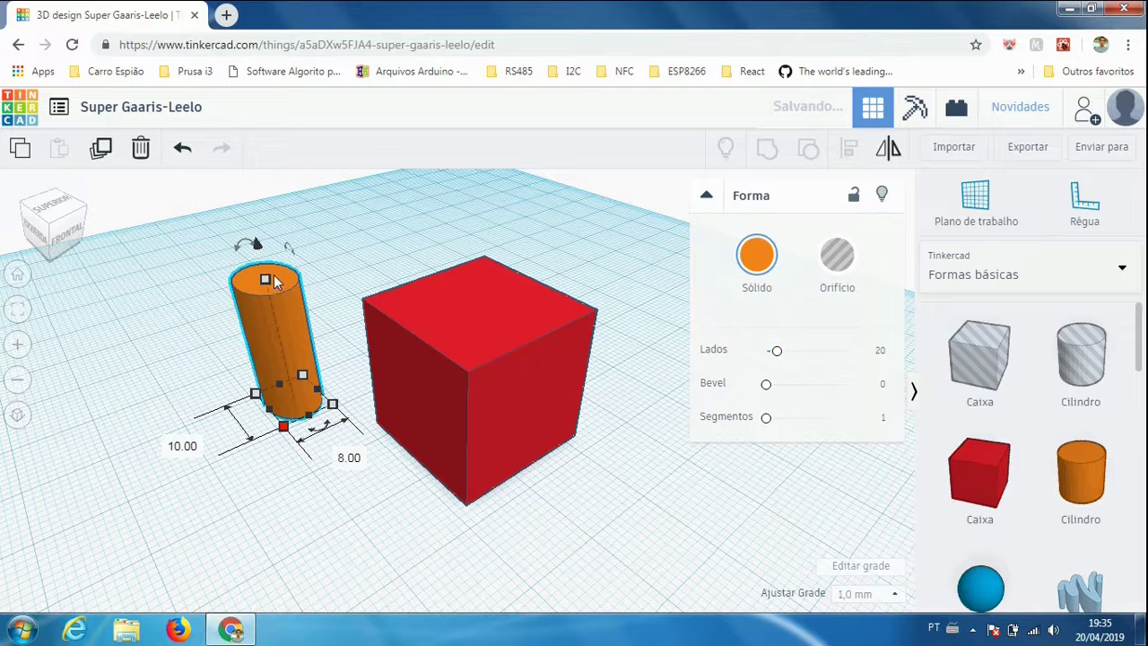
drag(258, 244, 252, 219)
drag(268, 335, 485, 368)
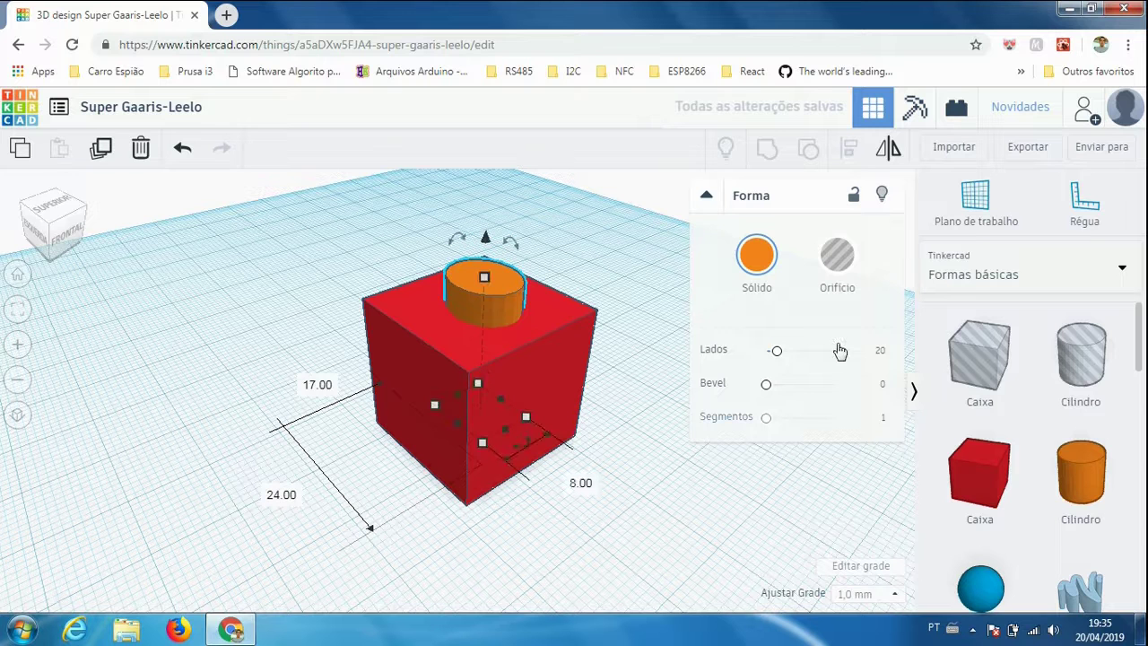
Turn the cylinder into an Orifício and group it with the red box to cut a round hole.
click(841, 260)
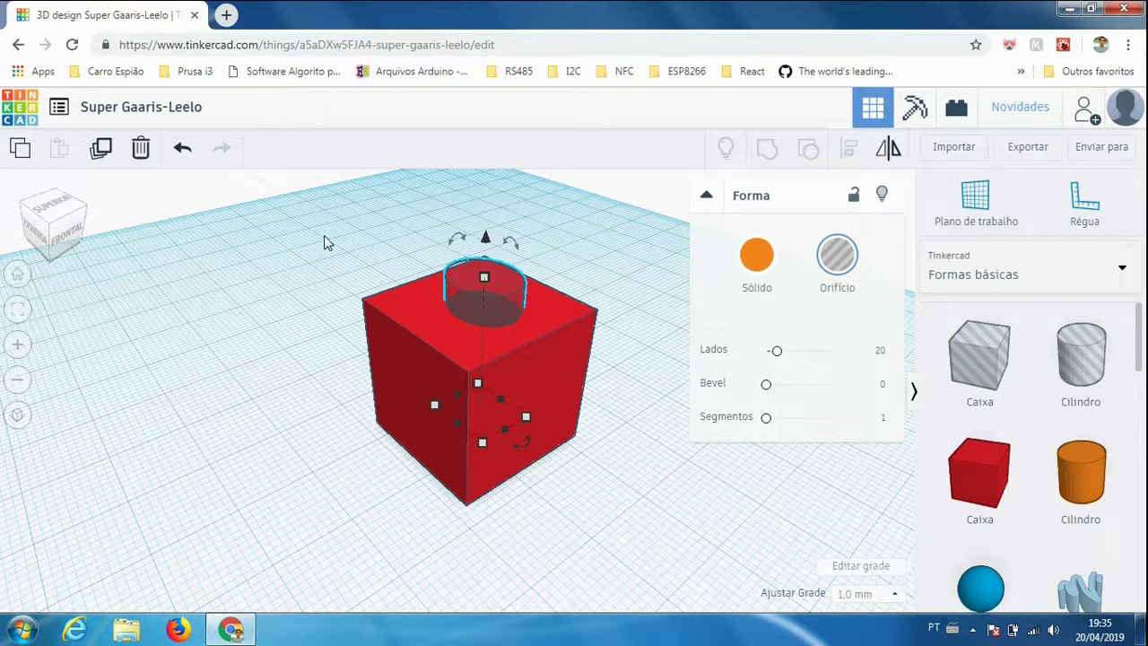
drag(321, 233, 628, 440)
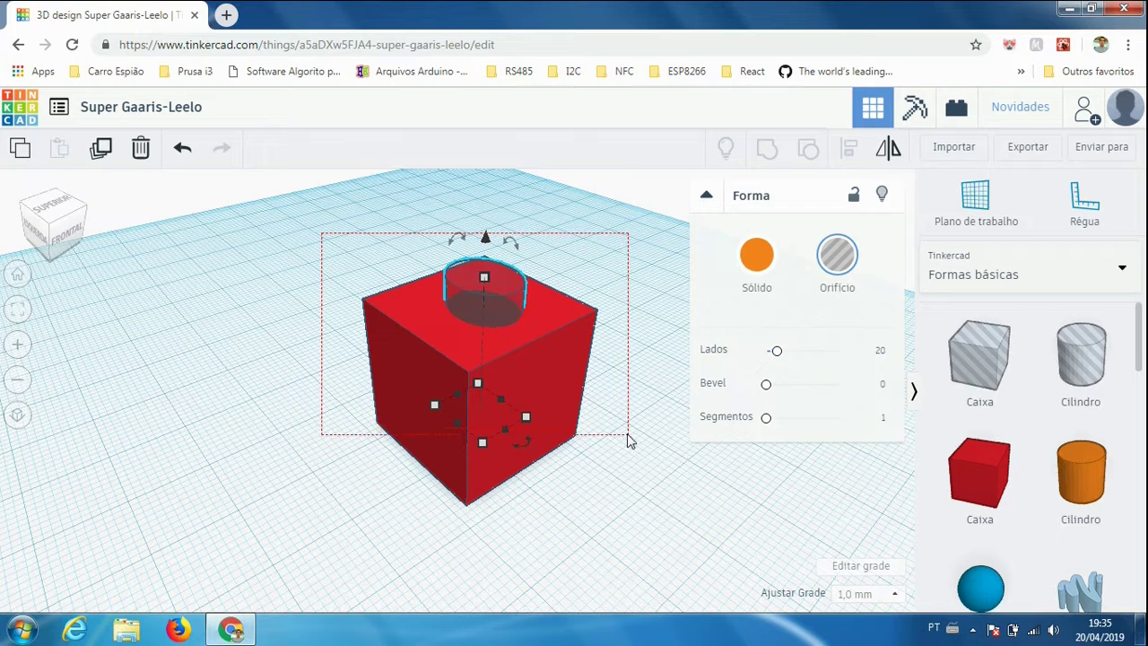
drag(350, 342, 632, 455)
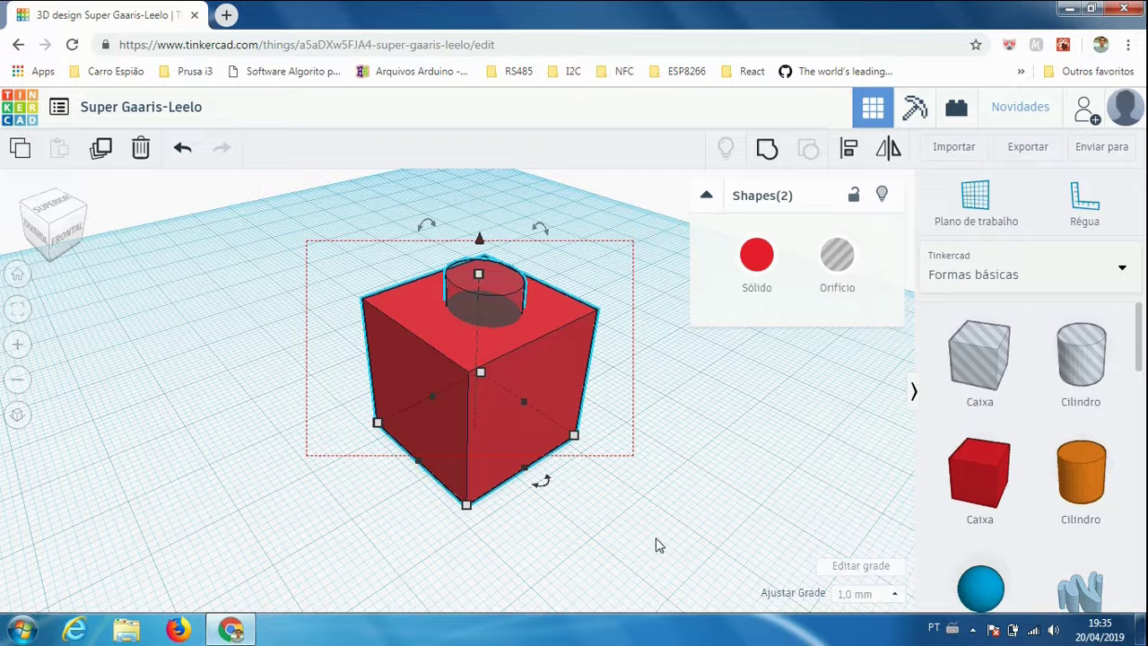
click(769, 154)
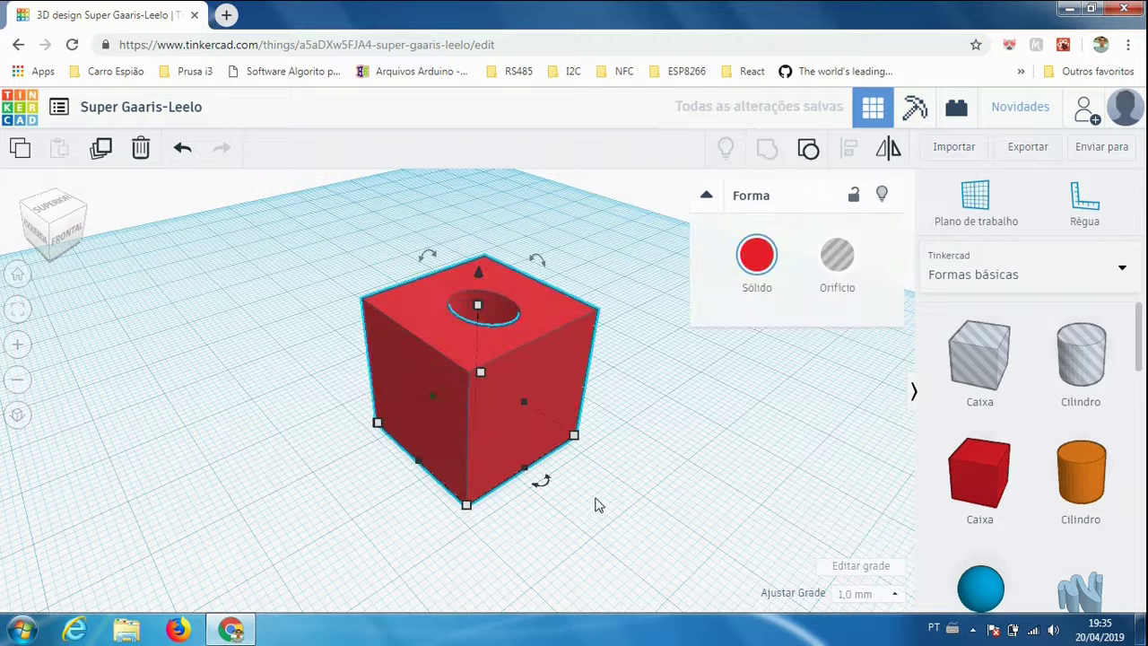
Deselect the grouped box and examine its round hole from directly above and from a raised corner angle.
right_drag(594, 470, 590, 529)
click(648, 459)
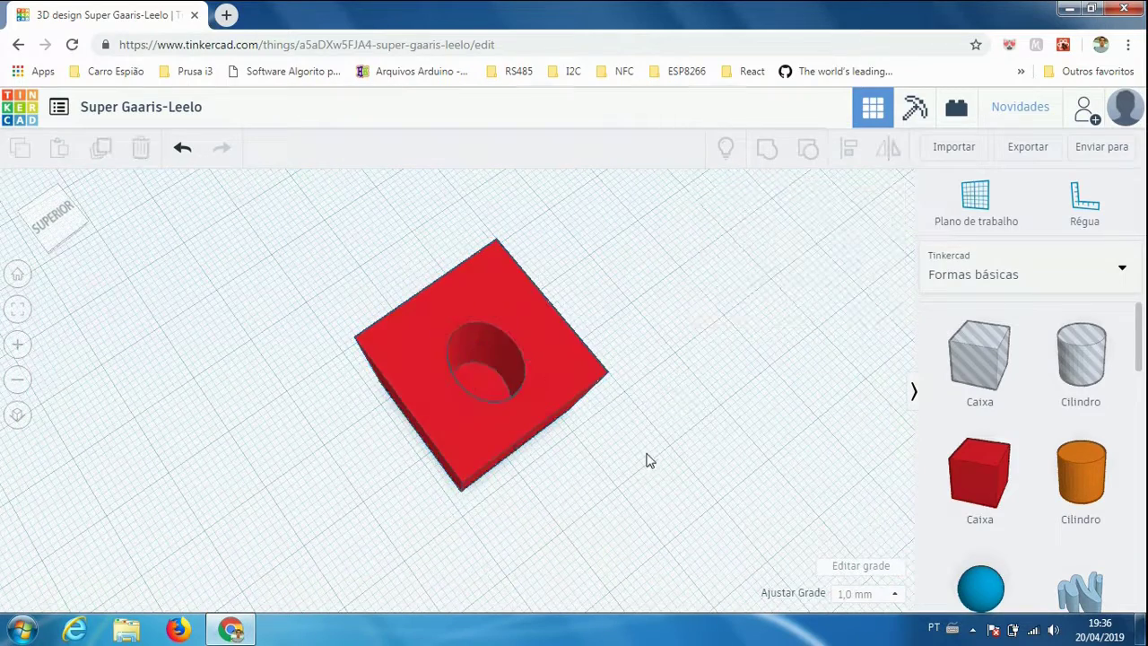
right_drag(610, 443, 619, 468)
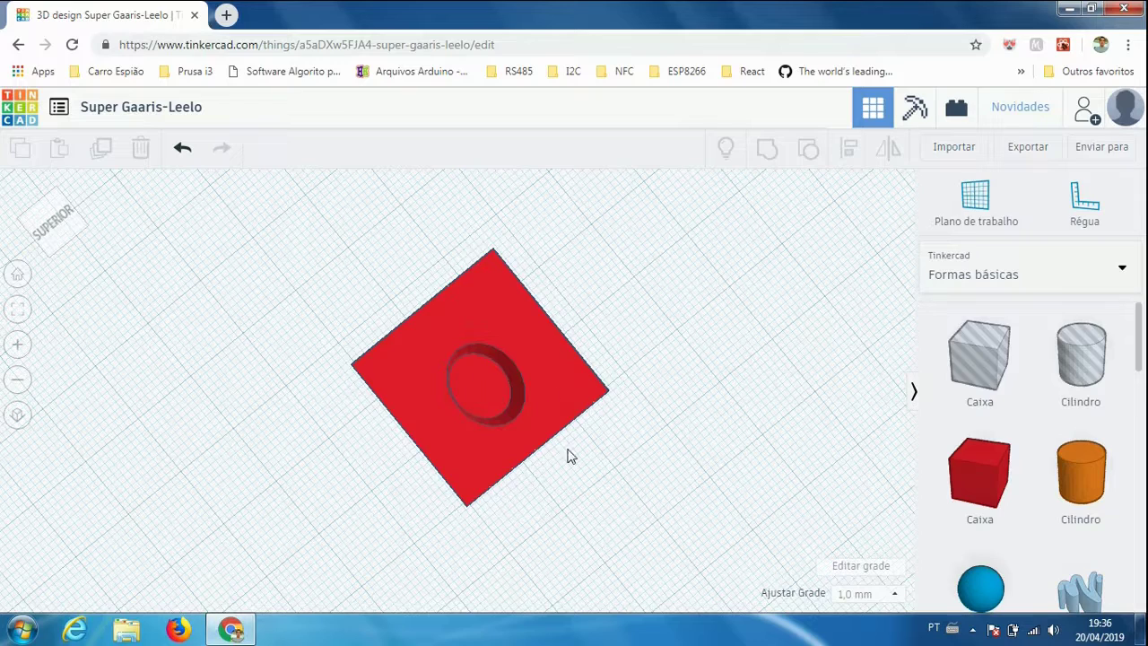
right_drag(600, 461, 598, 369)
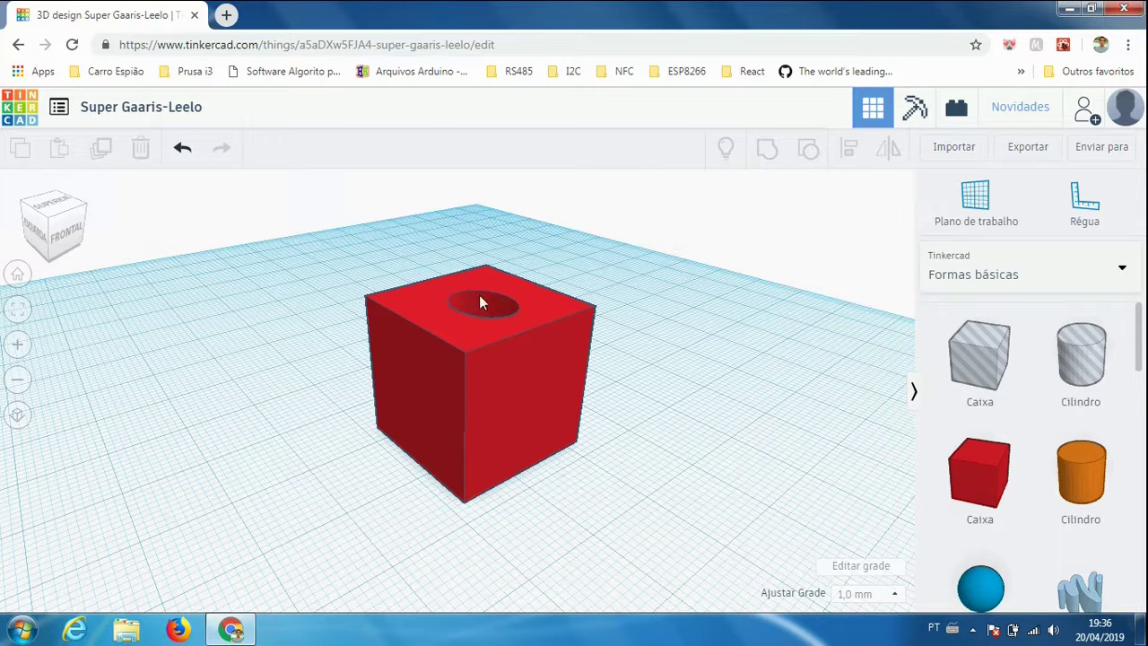
right_drag(526, 482, 525, 592)
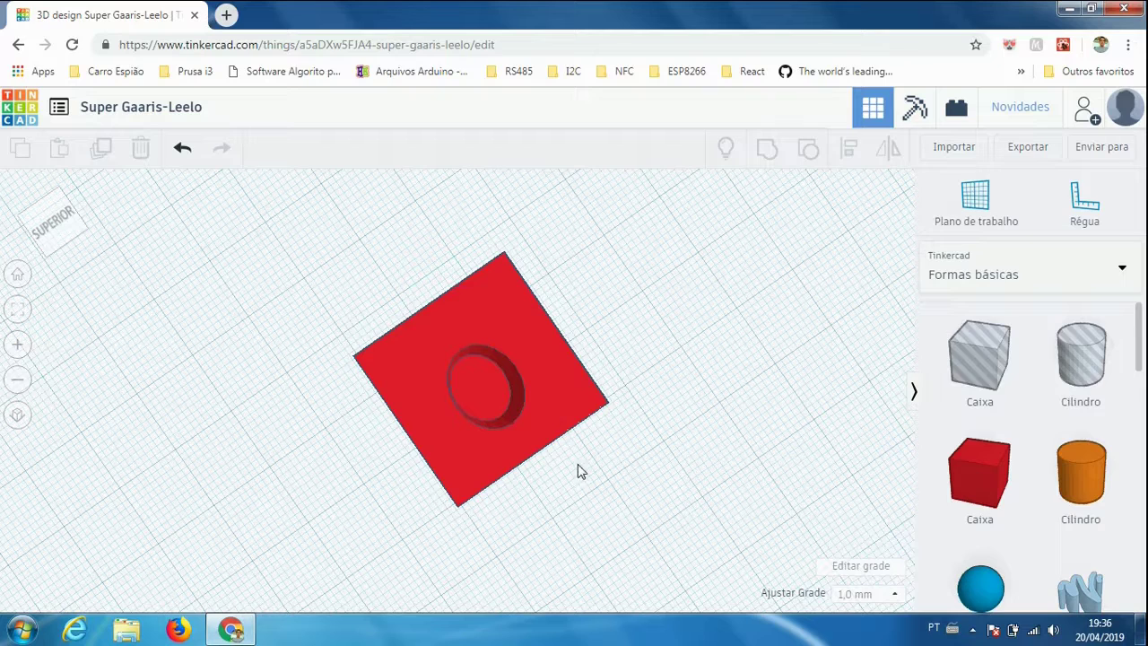
right_drag(587, 436, 584, 380)
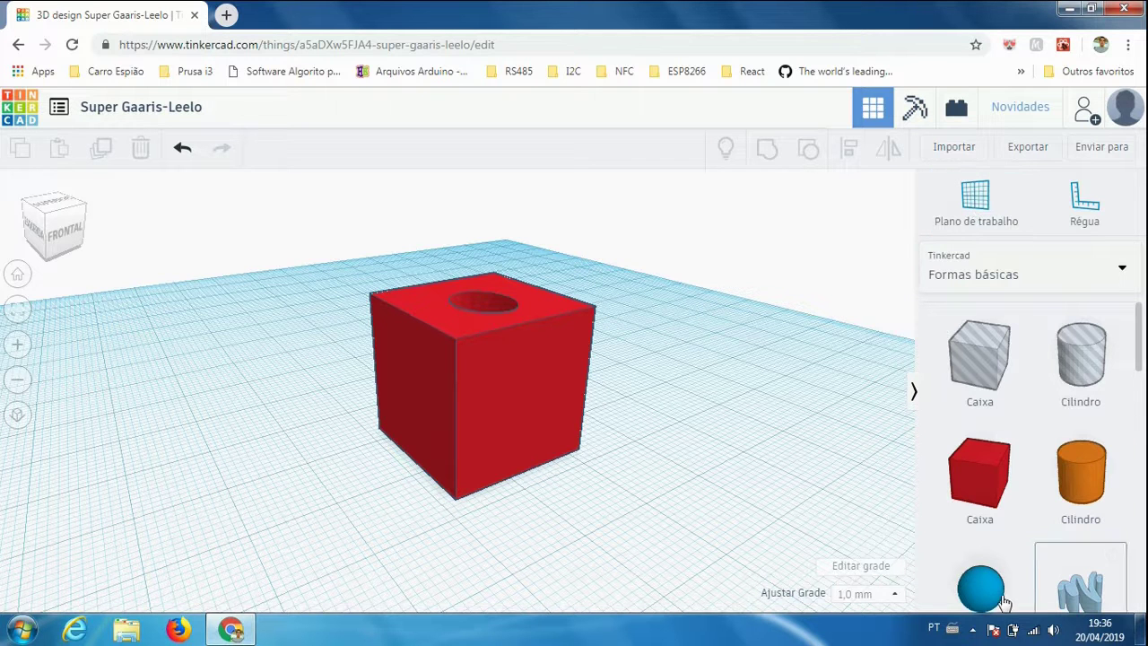
Place a blue sphere on one side of the holed box and a second red Caixa on the other side.
drag(993, 599, 764, 443)
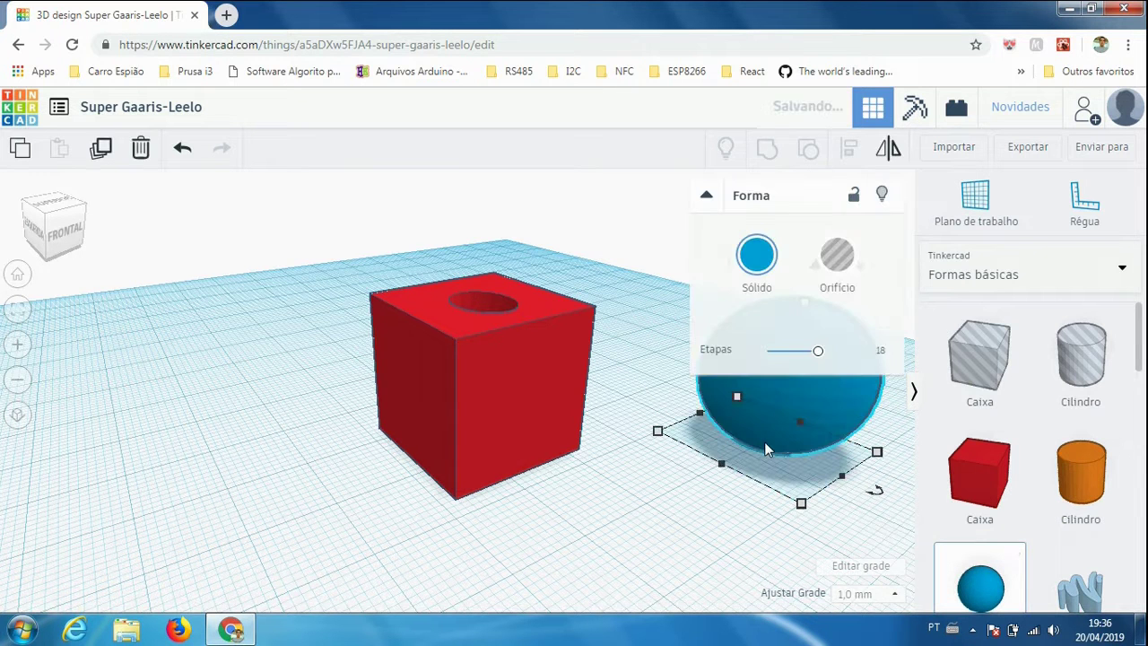
drag(980, 492, 277, 500)
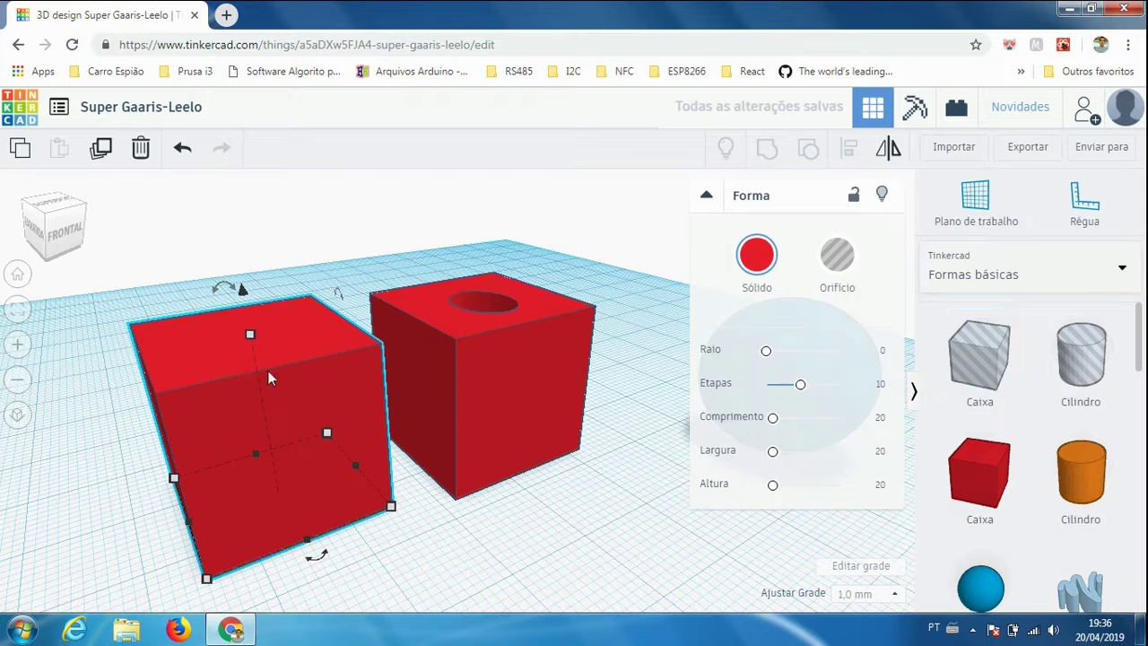
Set a Plano de trabalho on the top face of the second box and place a third red Caixa at that level.
click(978, 205)
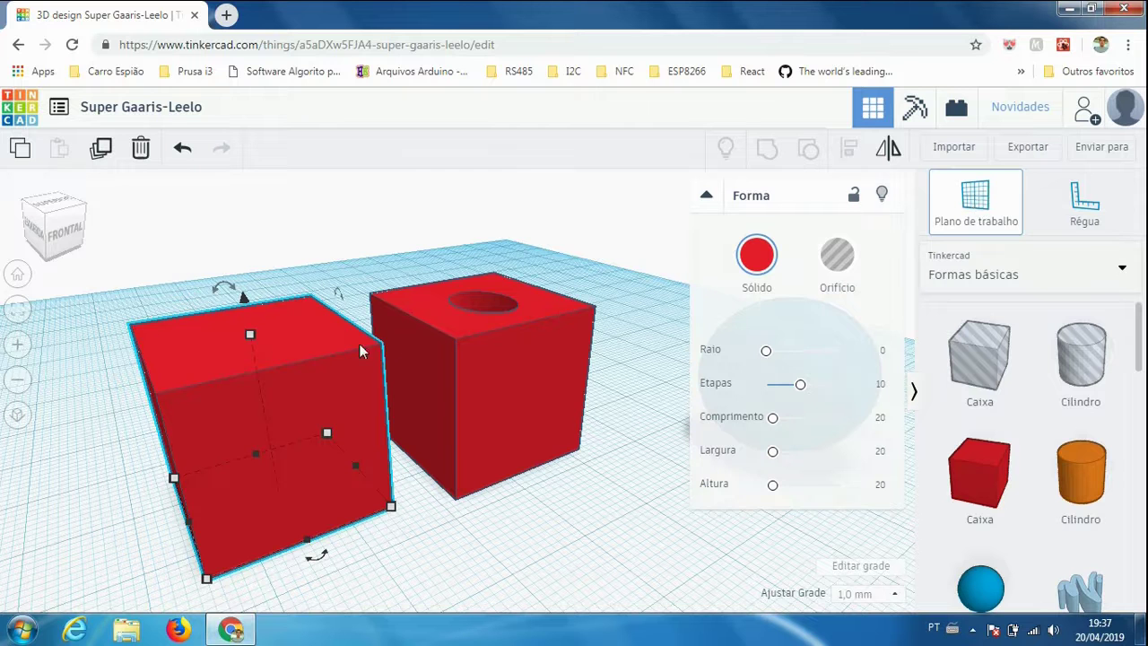
click(247, 335)
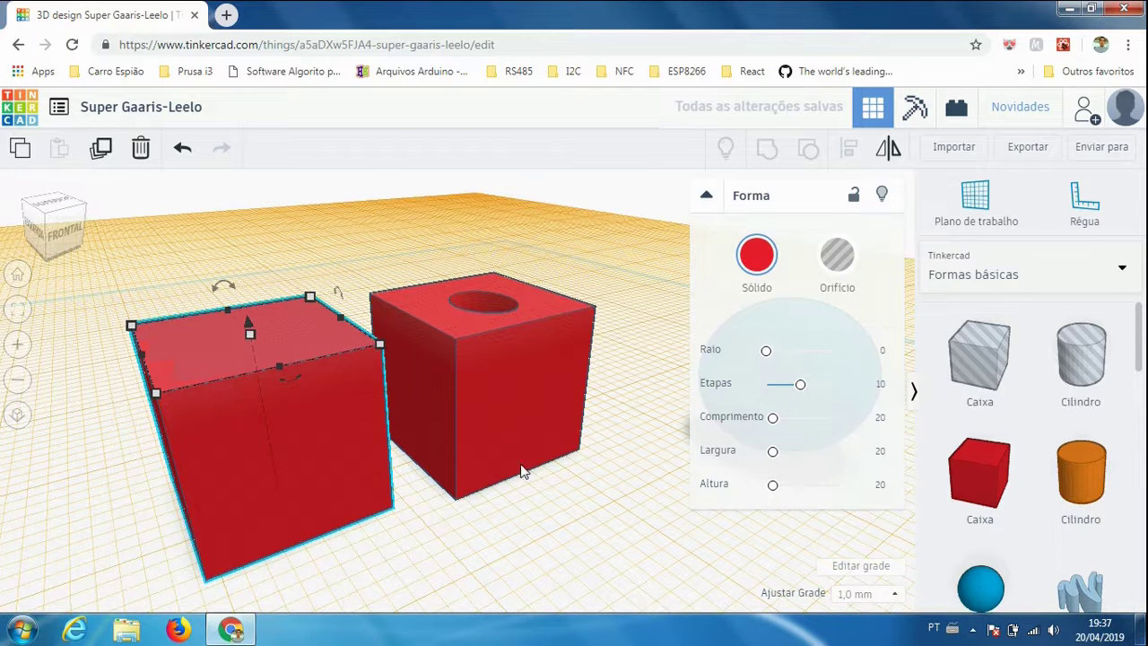
scroll(515, 480, down, 5)
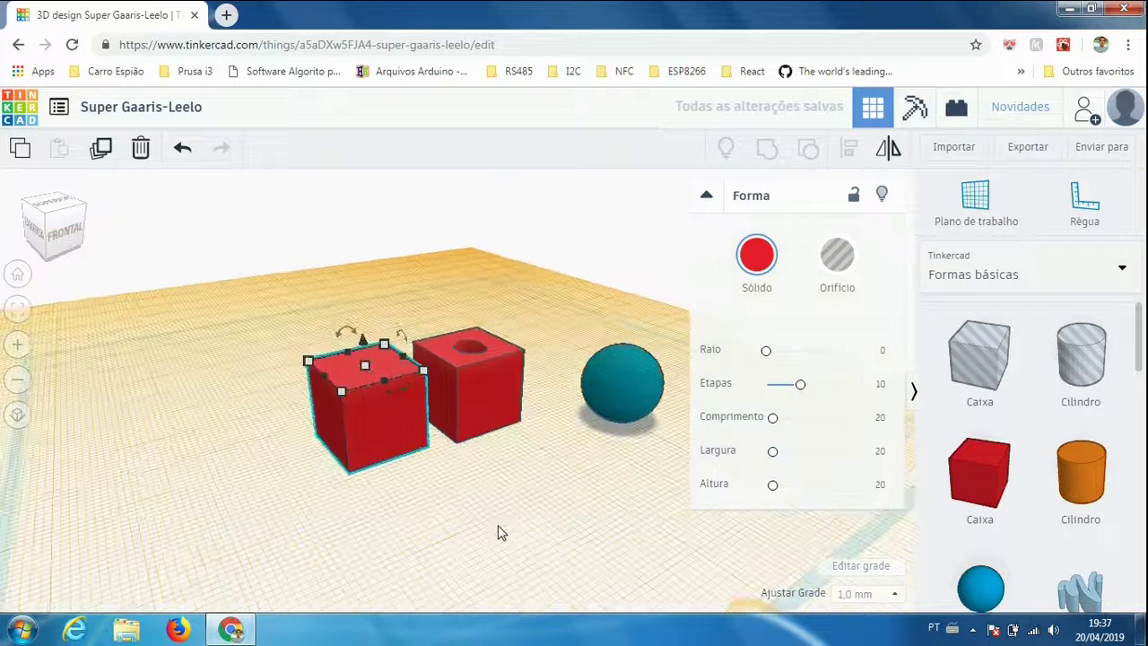
right_drag(490, 510, 538, 528)
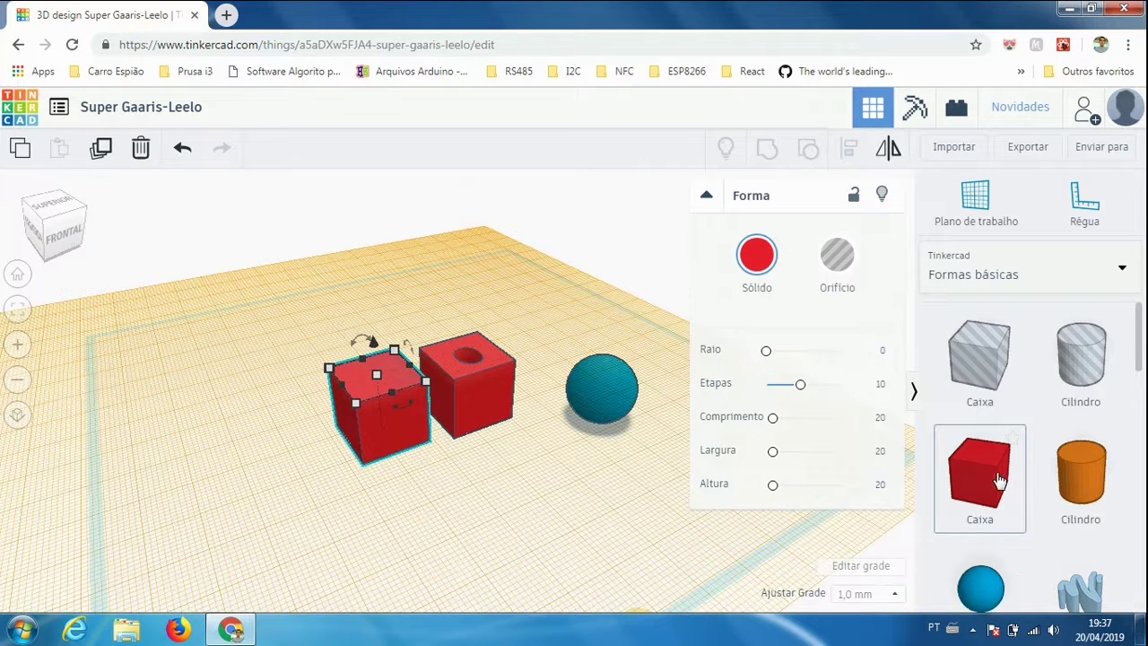
drag(994, 480, 282, 442)
right_drag(479, 515, 466, 485)
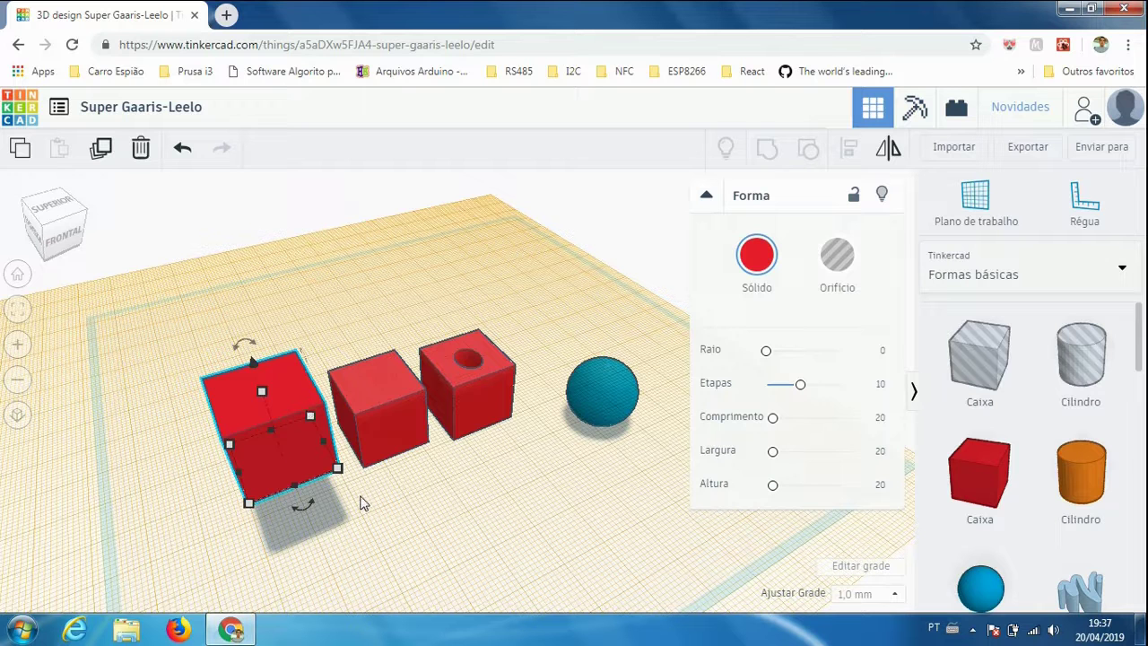
Undo the placement of the third box and the raised workplane.
mouse_move(249, 503)
click(182, 151)
click(182, 153)
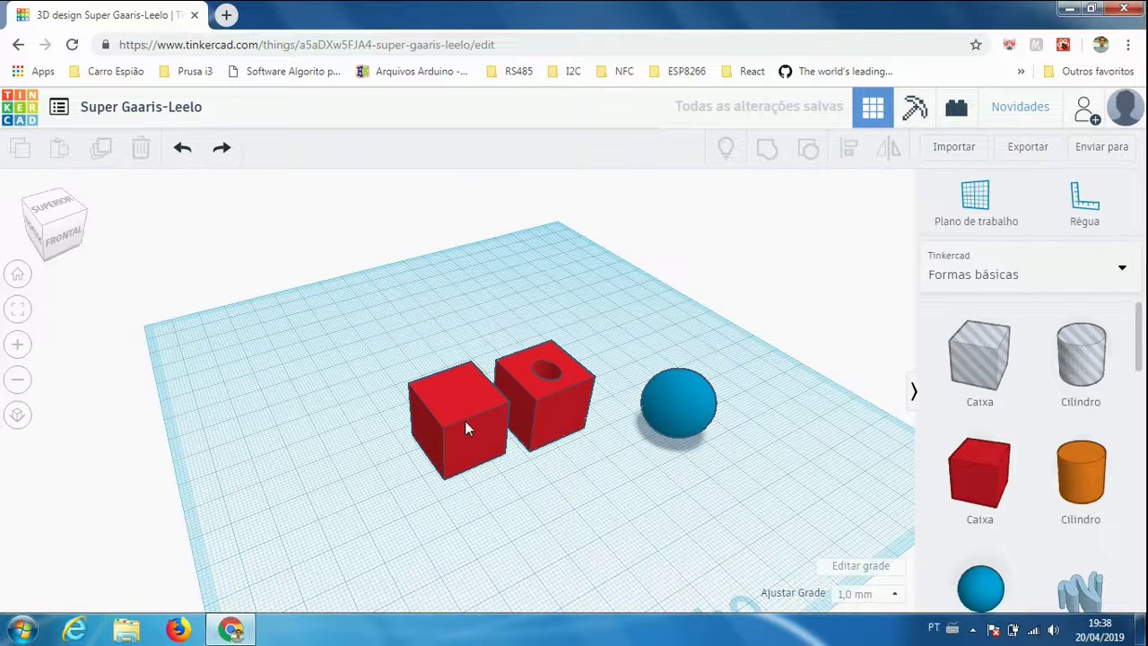
Delete the holed box and the blue sphere together, keeping the plain red box.
click(470, 432)
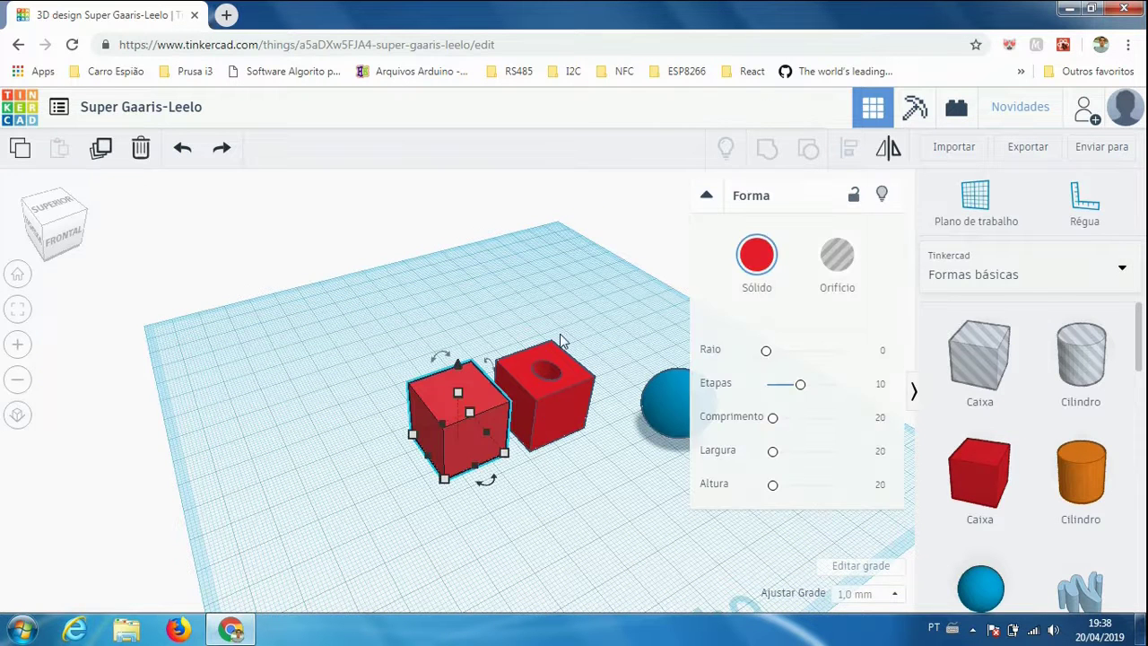
drag(529, 305, 670, 458)
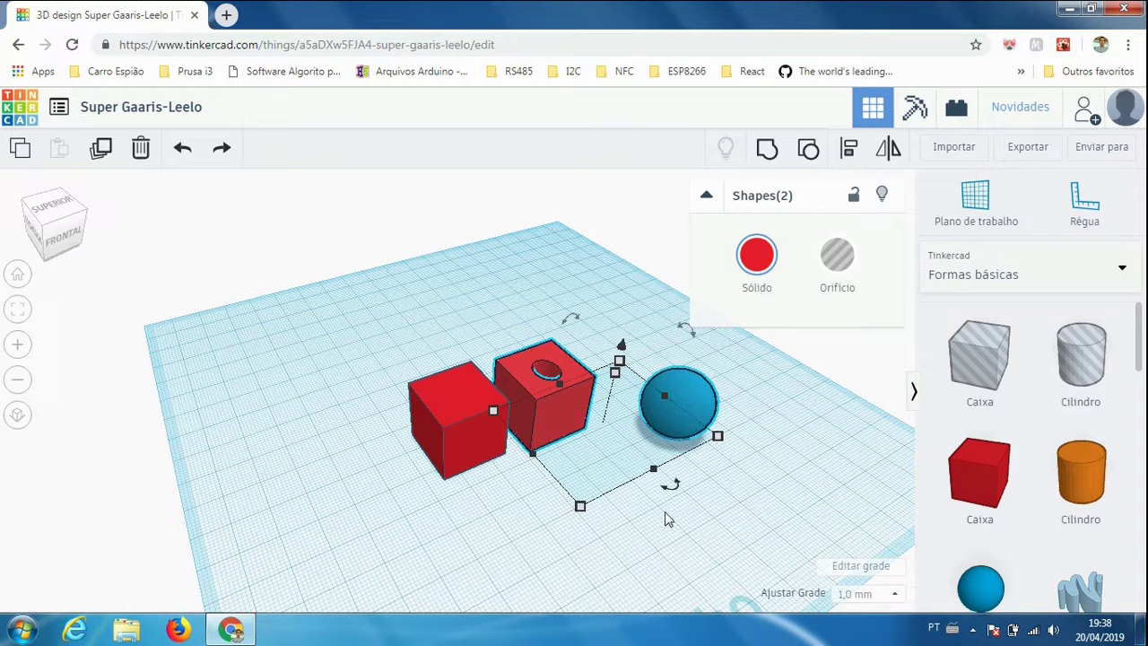
click(142, 153)
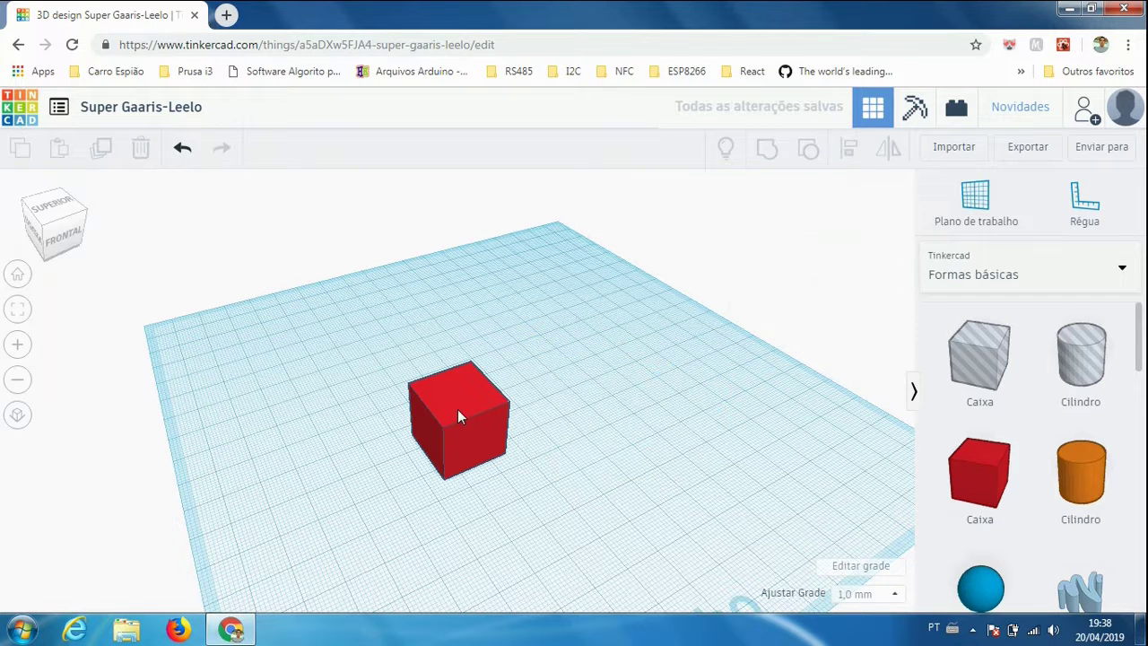
Move the remaining red box about 18 mm and 9 mm across the workplane and change its solid colour to green.
drag(462, 445, 538, 441)
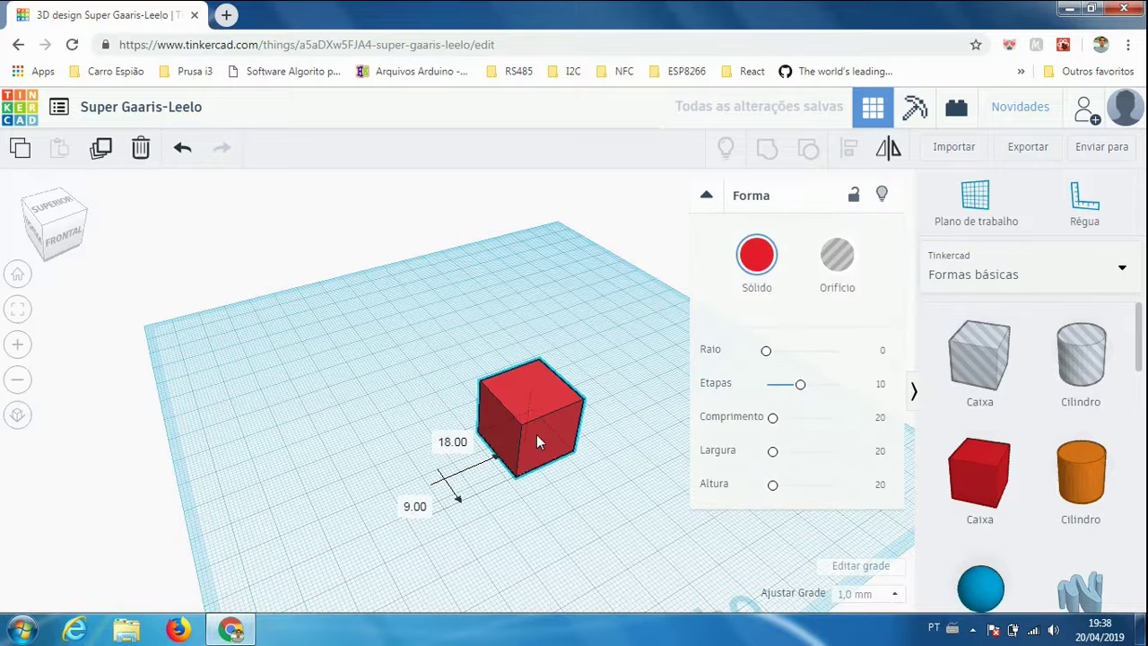
click(759, 258)
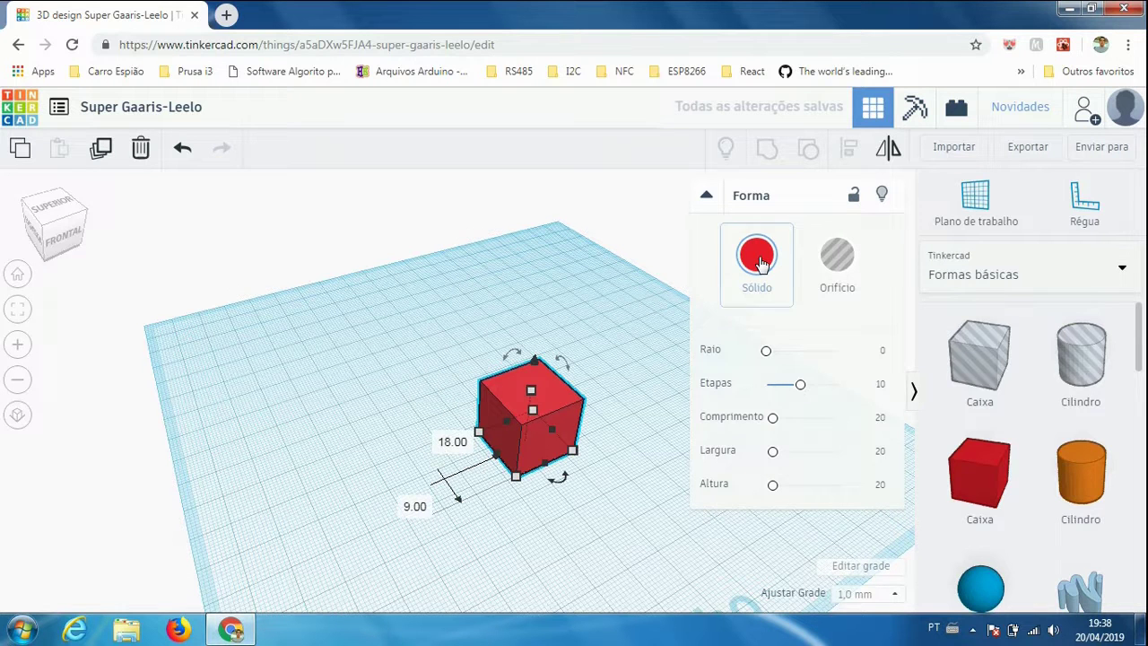
click(831, 412)
click(601, 529)
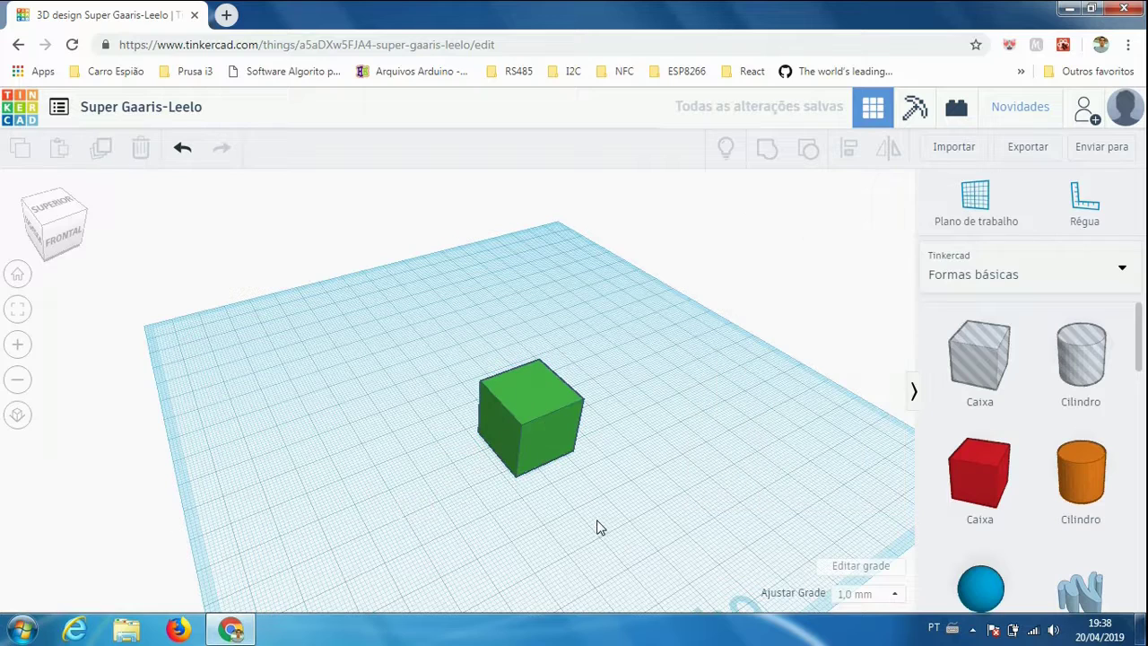
scroll(585, 504, up, 5)
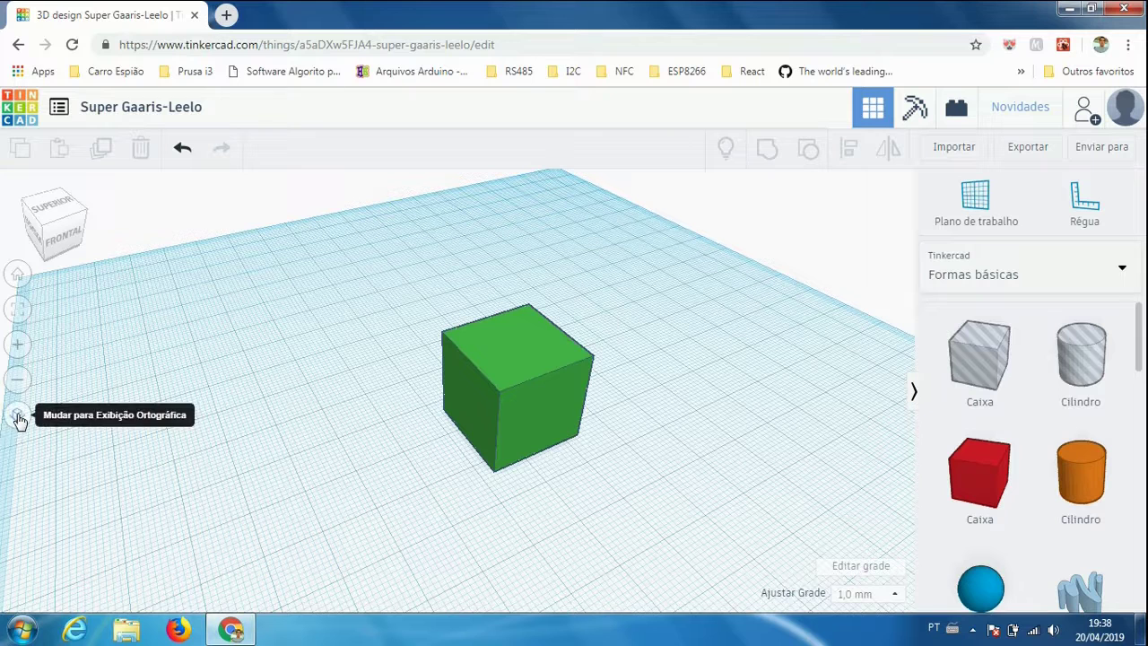
click(17, 311)
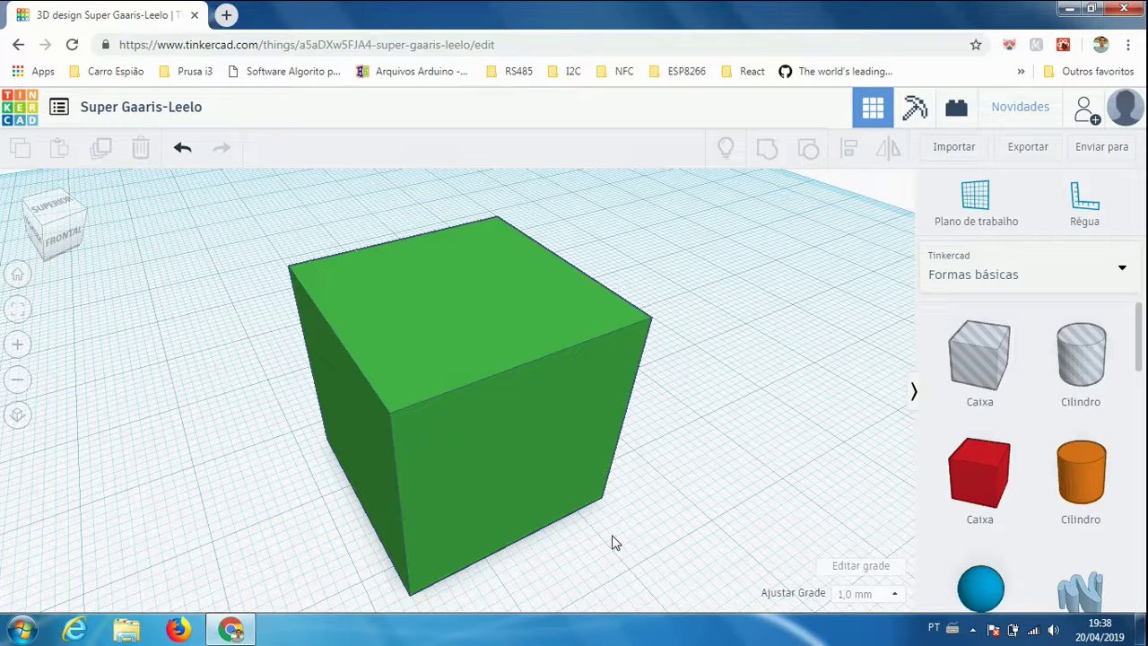
scroll(616, 541, down, 4)
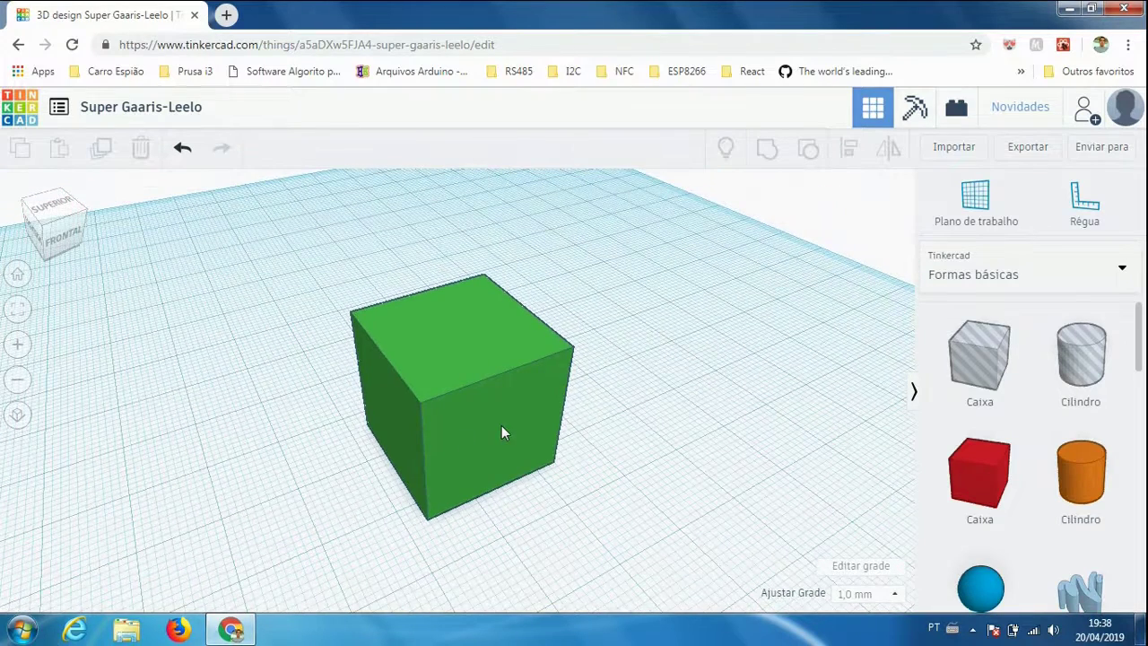
Set the green box's base to 15 by 15 mm, and enlarge it freehand from a corner to 17 by 17 mm.
key(ctrl+a)
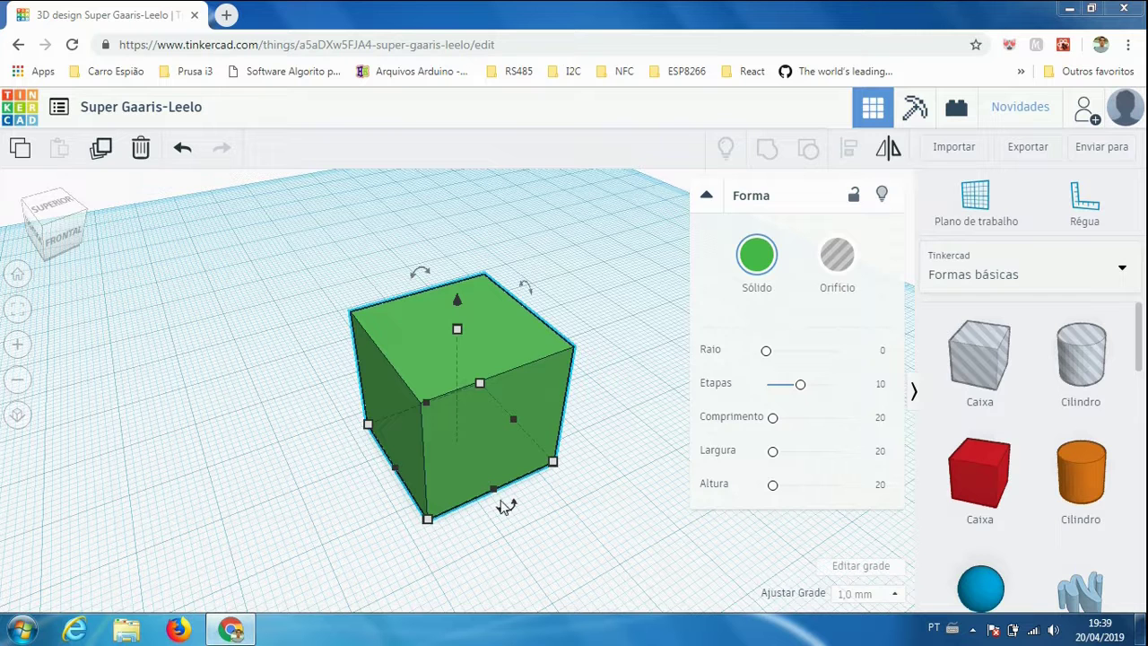
mouse_move(553, 462)
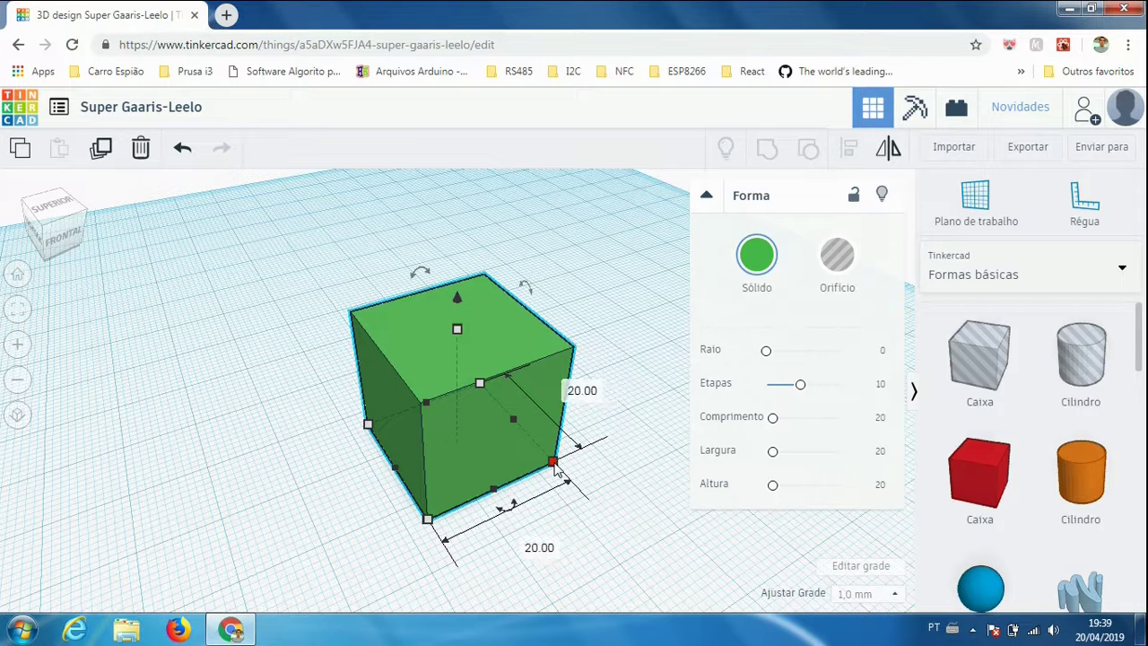
click(577, 389)
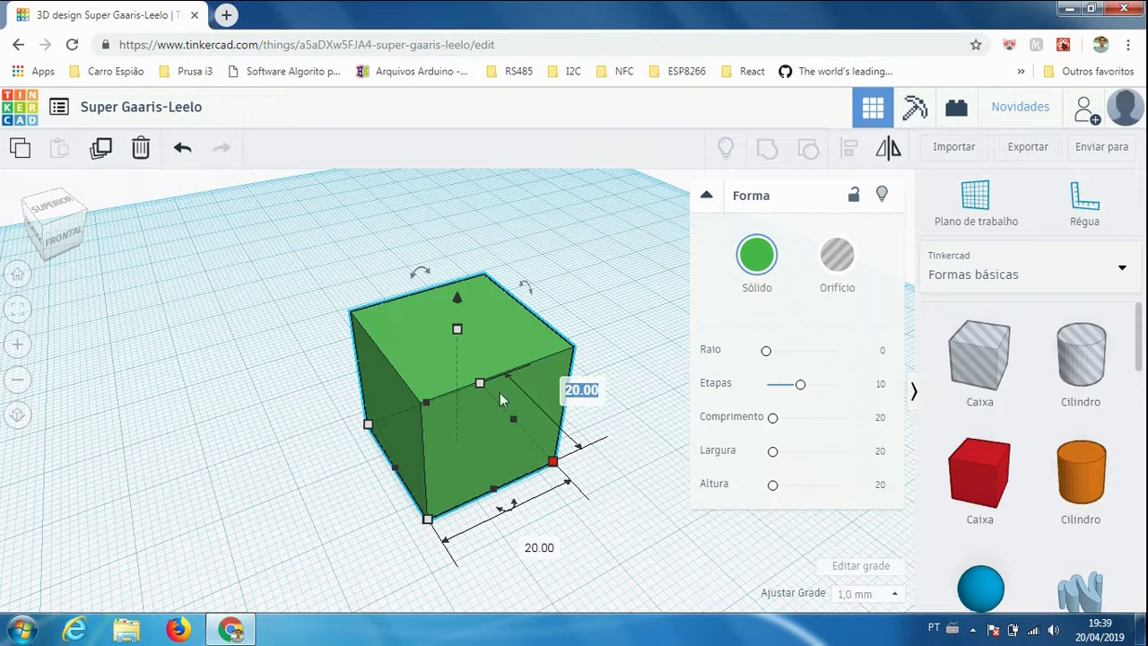
key(Return)
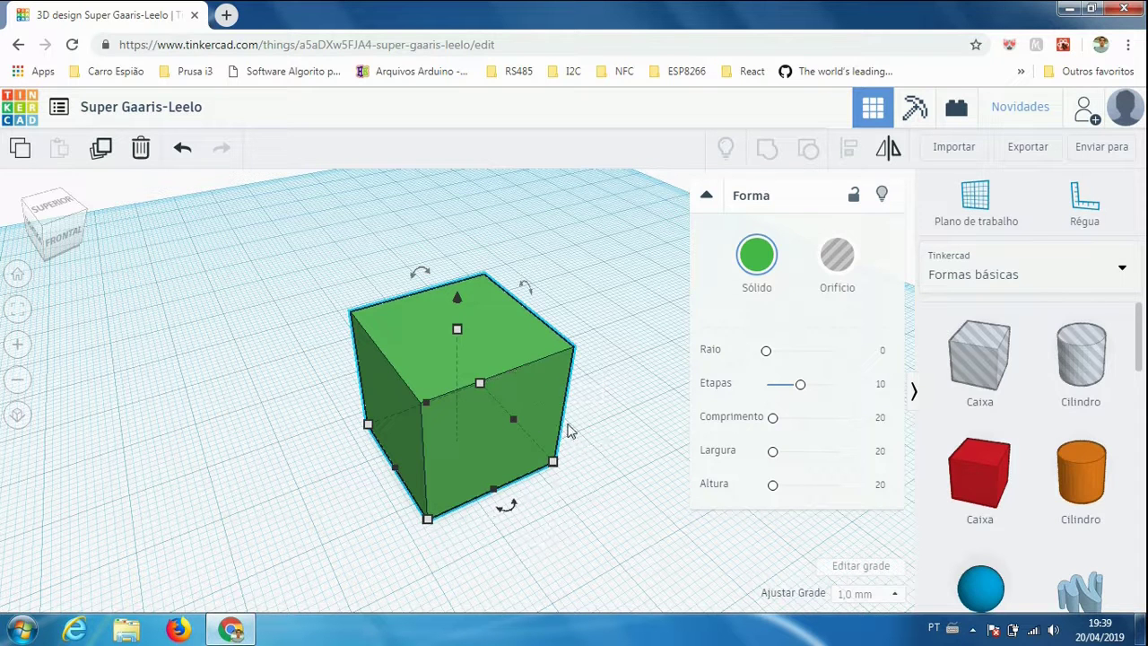
mouse_move(553, 463)
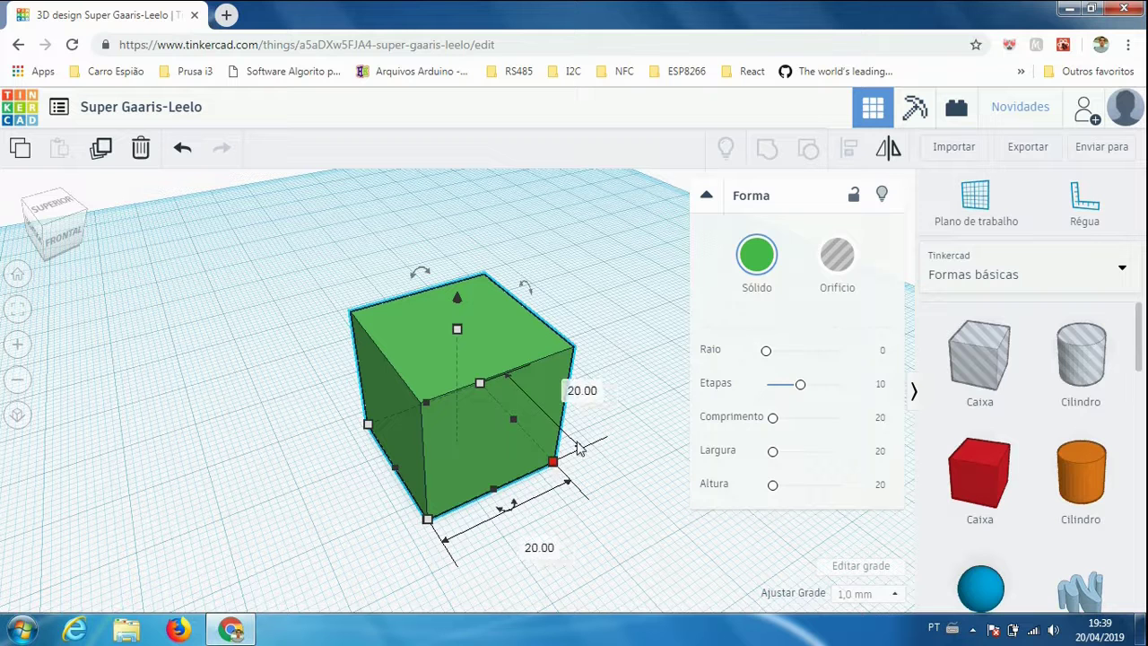
click(582, 390)
text(15)
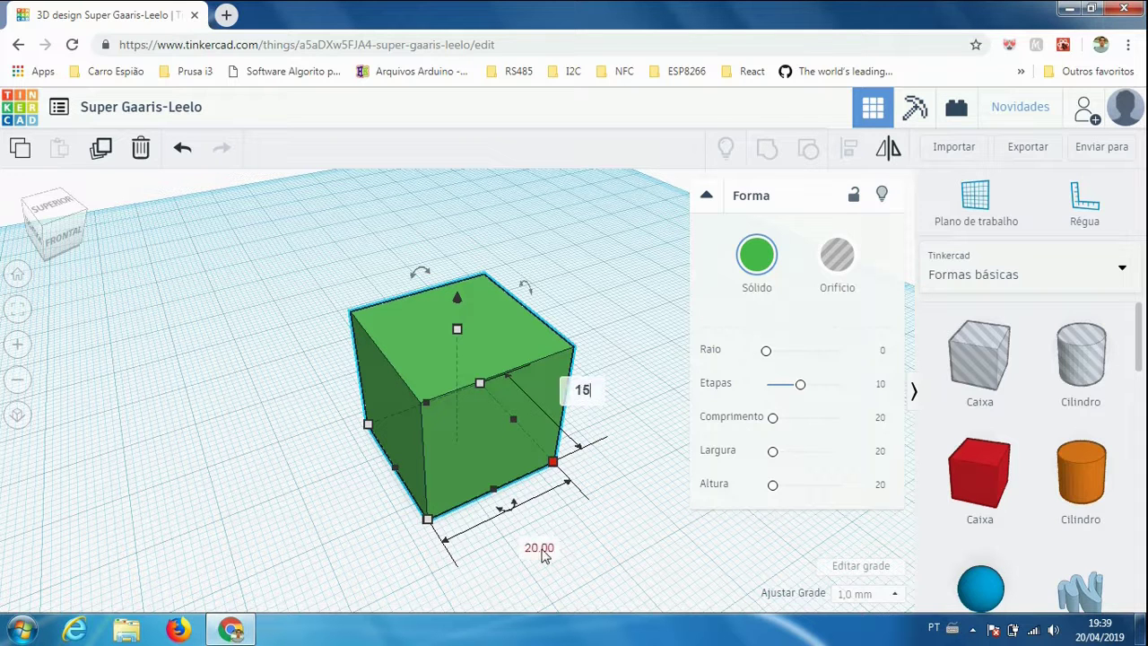
key(Return)
click(525, 521)
text(15)
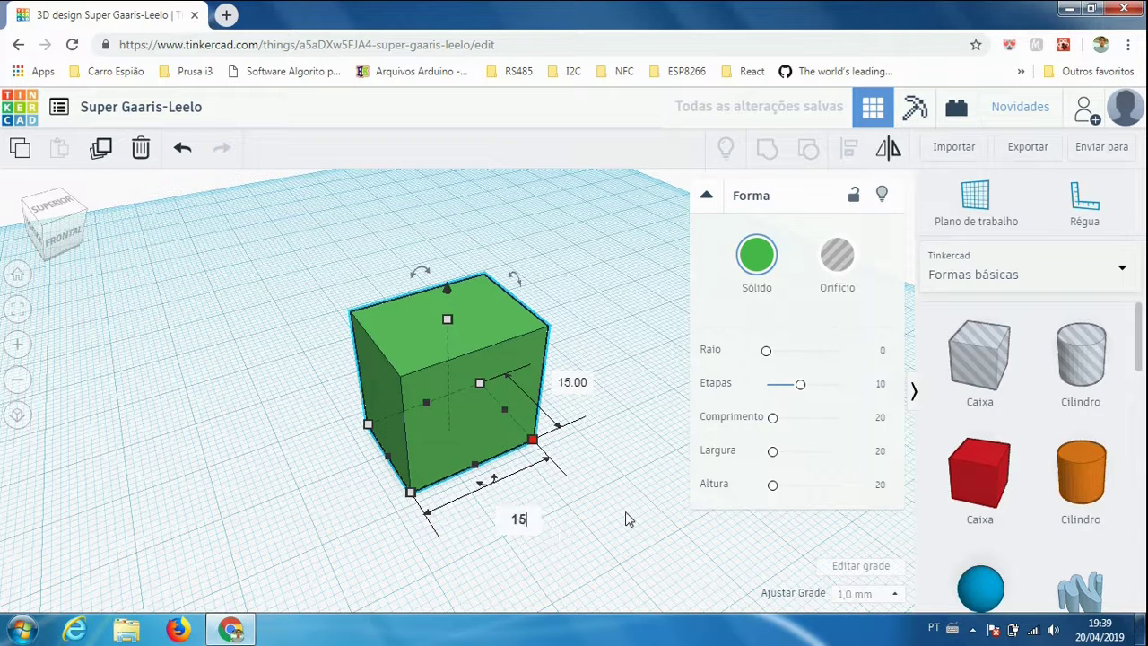
key(Return)
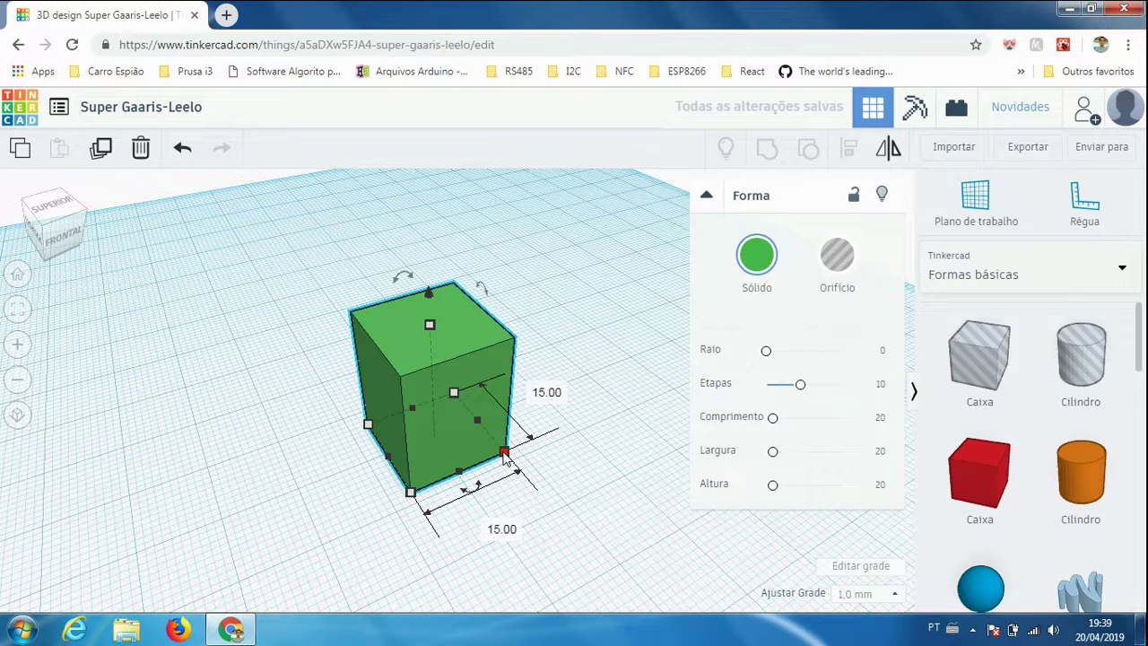
mouse_move(504, 451)
mouse_down()
mouse_move(546, 464)
mouse_move(589, 422)
mouse_move(526, 428)
mouse_move(509, 457)
mouse_move(545, 465)
mouse_move(515, 453)
mouse_move(528, 464)
mouse_move(538, 443)
mouse_move(531, 495)
mouse_move(549, 484)
mouse_move(511, 453)
mouse_move(553, 445)
mouse_move(478, 447)
mouse_move(543, 468)
mouse_move(496, 467)
mouse_move(484, 460)
mouse_move(535, 456)
mouse_move(523, 472)
mouse_move(461, 451)
mouse_move(489, 467)
mouse_move(491, 499)
mouse_move(549, 478)
mouse_move(509, 470)
mouse_move(523, 456)
mouse_up()
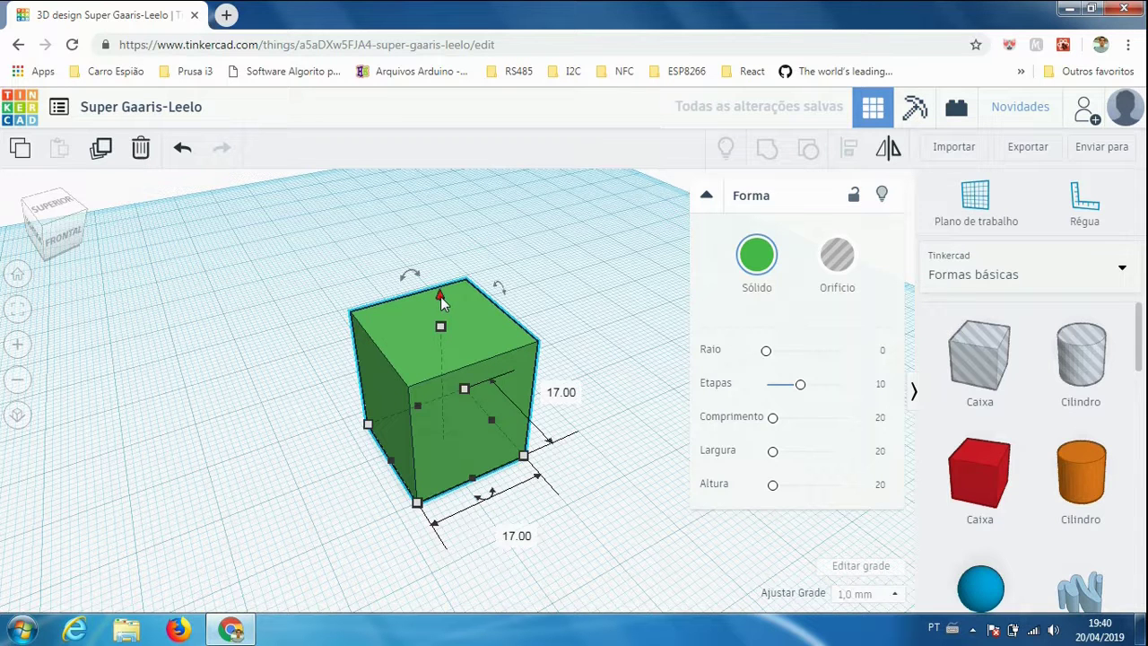
Lift the green box 3 mm, sink it to 4 mm below the workplane, and raise it in 1 mm increments back to level 0.
drag(439, 295, 446, 273)
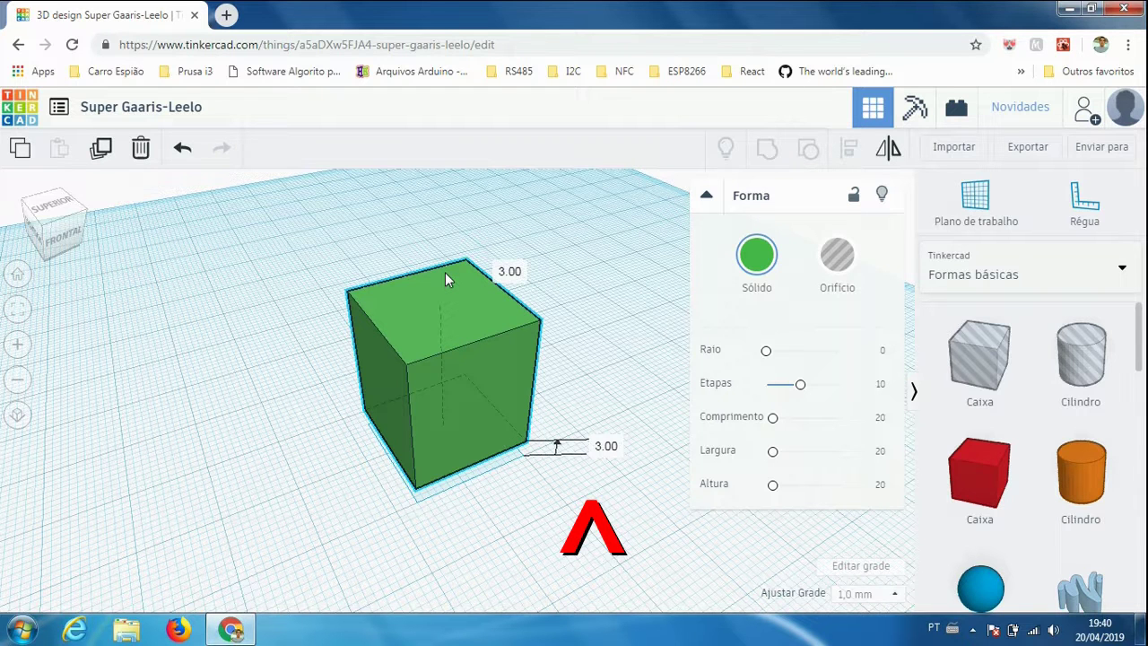
drag(445, 272, 441, 325)
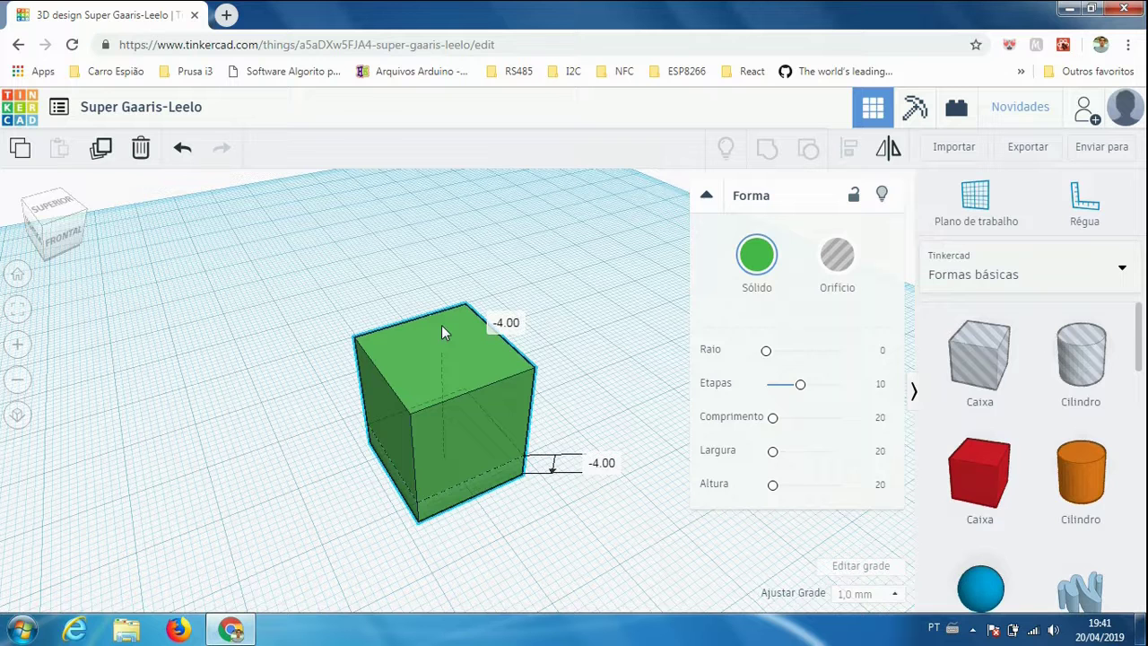
key(ctrl+Up)
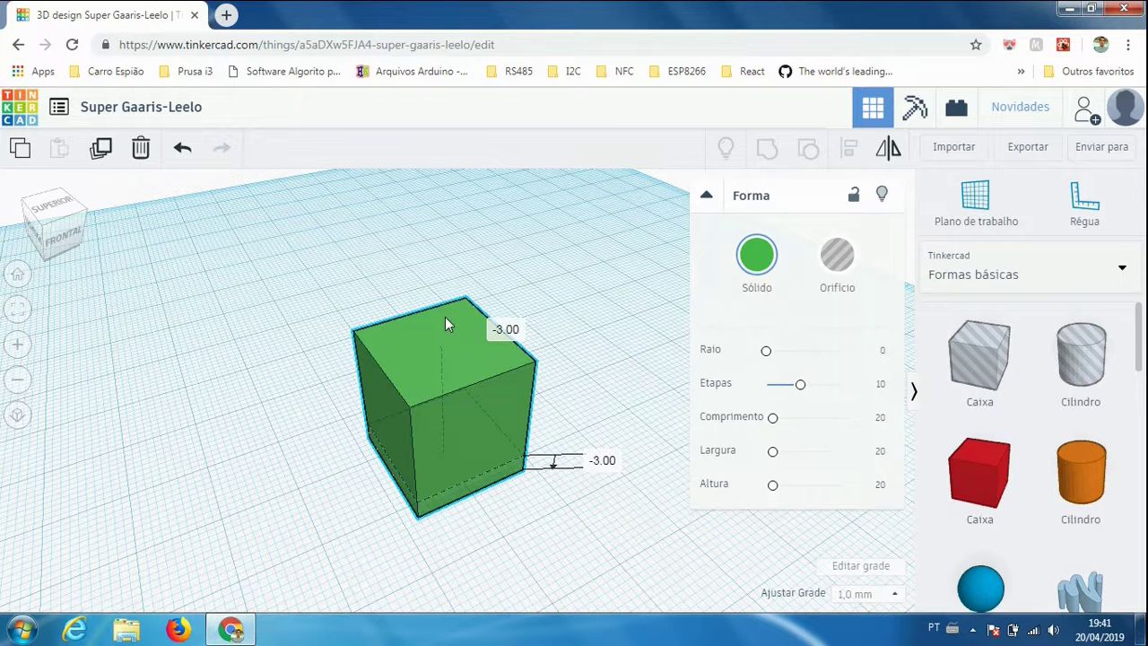
key(ctrl+Up)
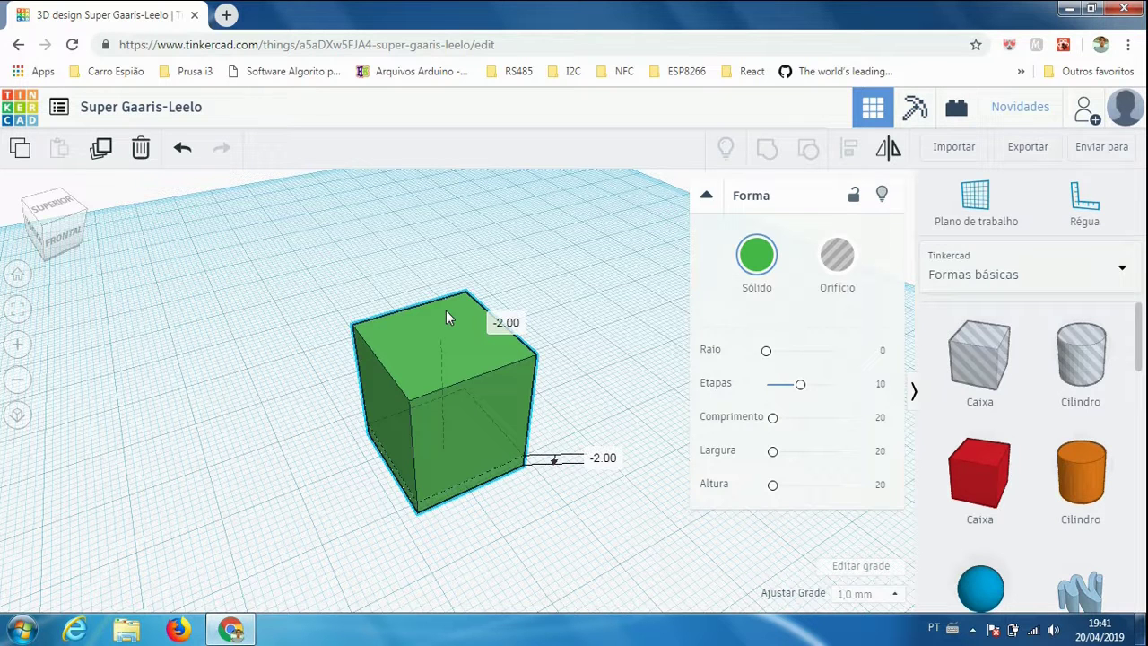
key(ctrl+Up)
key(ctrl+Up)
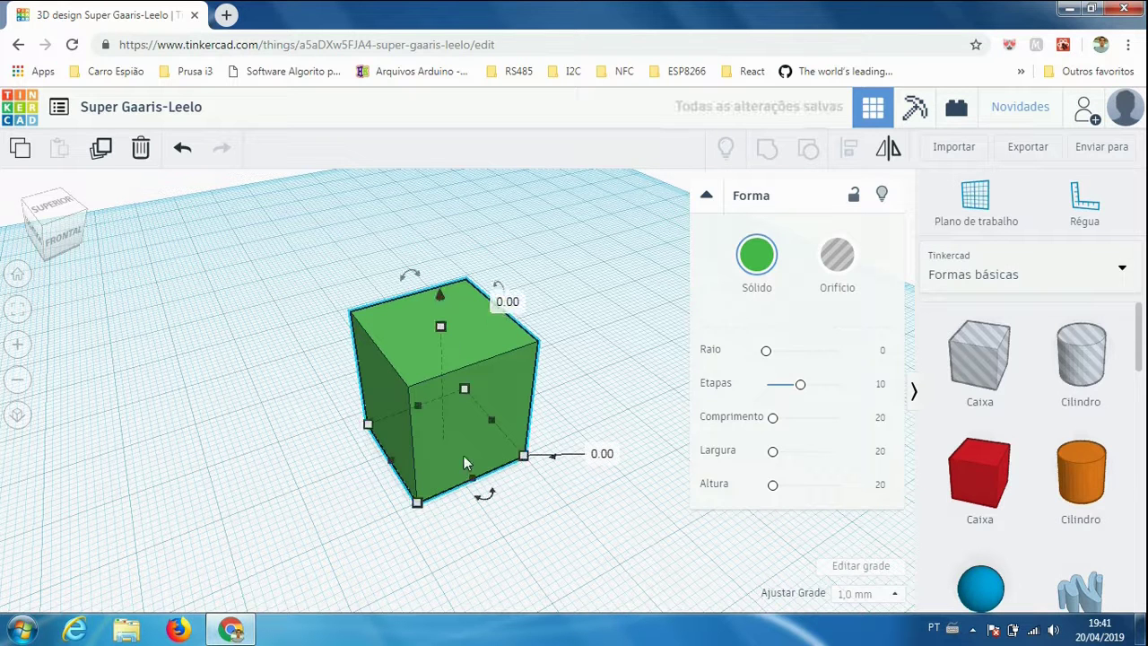
Place an orange Cilindro beside the green box, shrinking its base to 7 by 7 mm and stretching its height to about 30 mm.
drag(1079, 469, 598, 384)
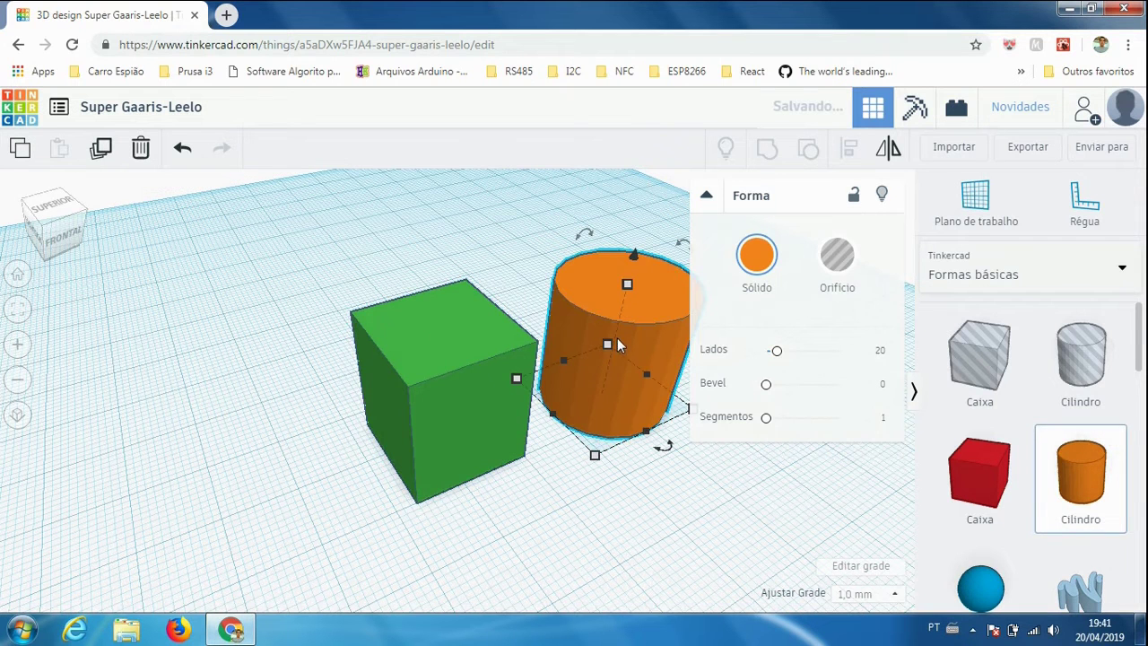
mouse_move(594, 456)
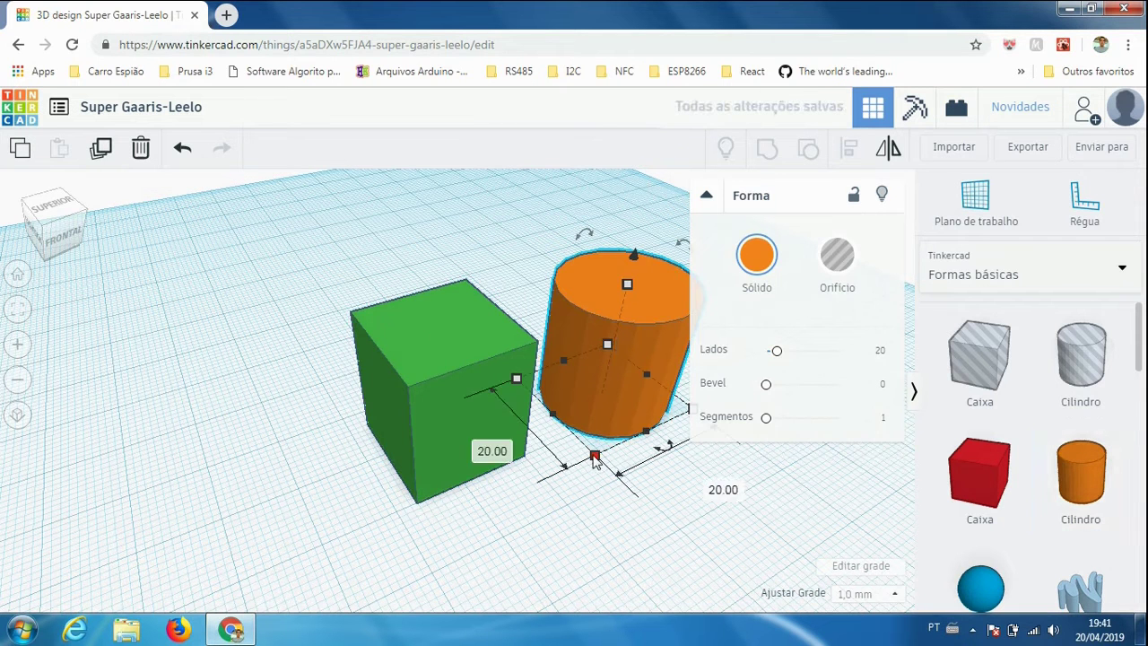
drag(595, 457, 603, 384)
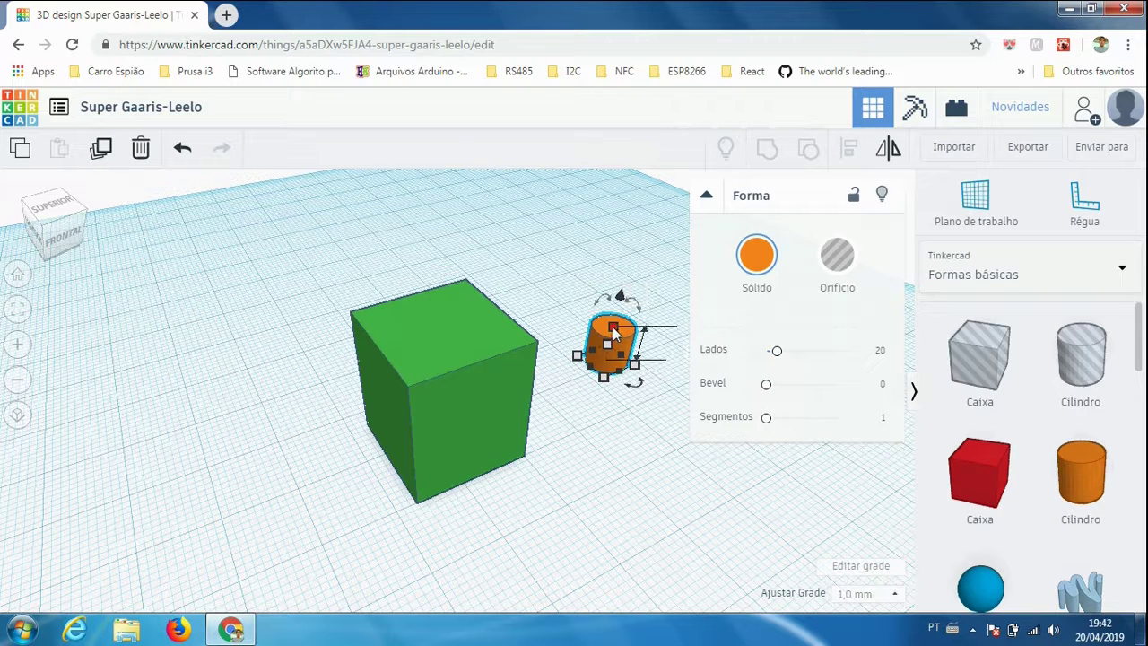
drag(614, 332, 647, 186)
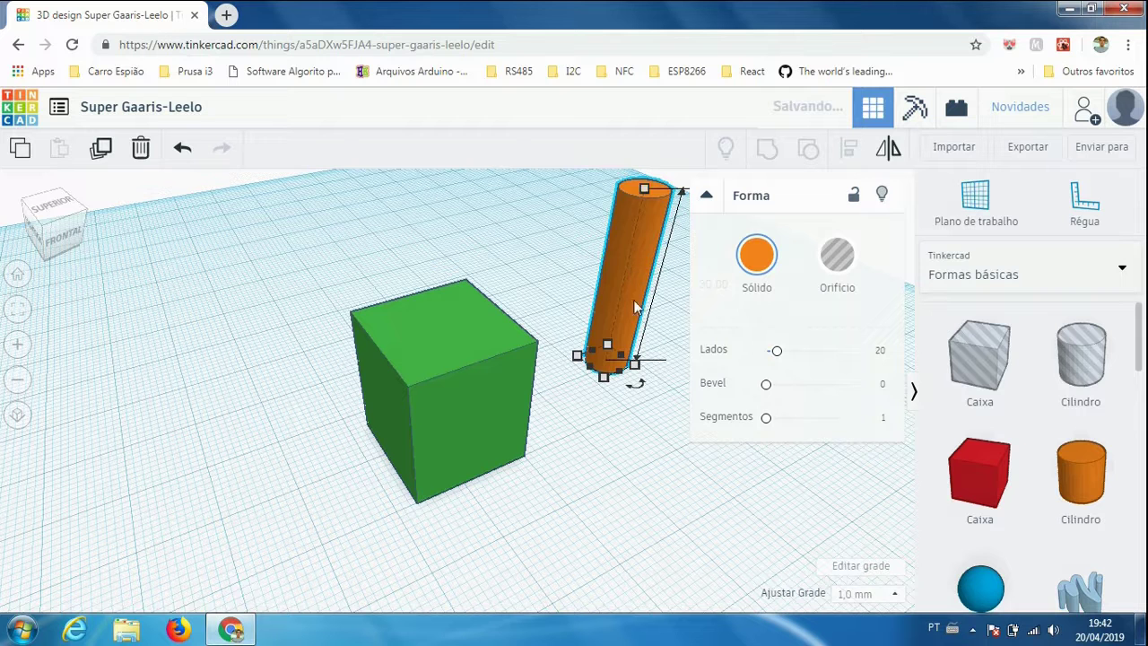
Move the orange cylinder into the middle of the green box and lower it 4 mm so it passes through the underside.
drag(621, 297, 432, 375)
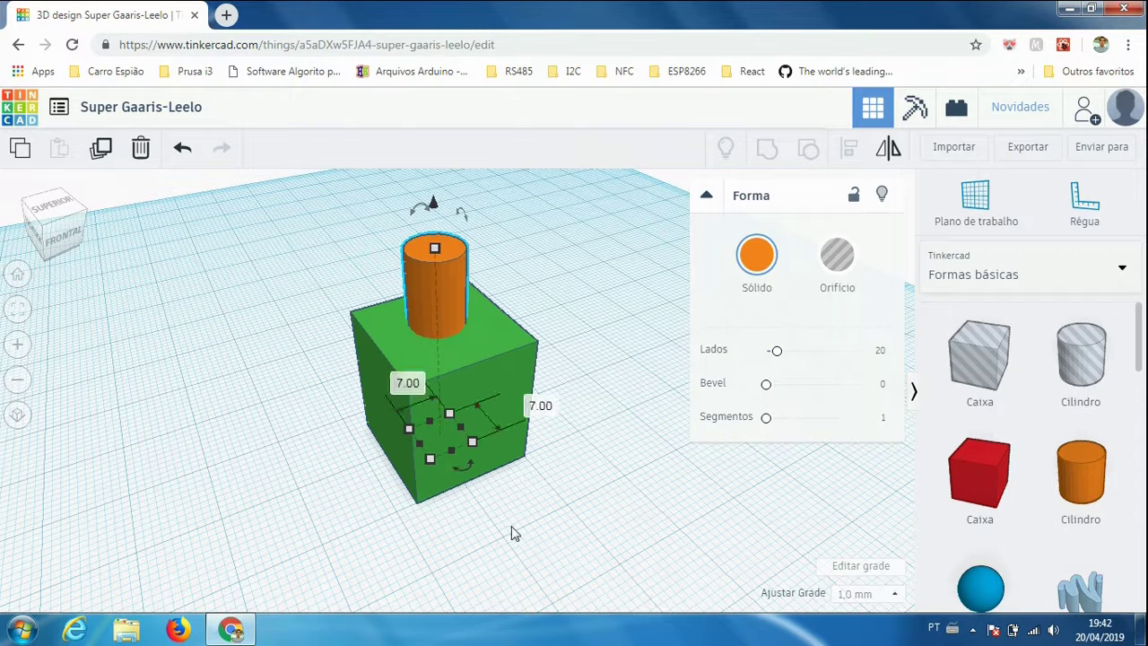
right_drag(508, 518, 489, 405)
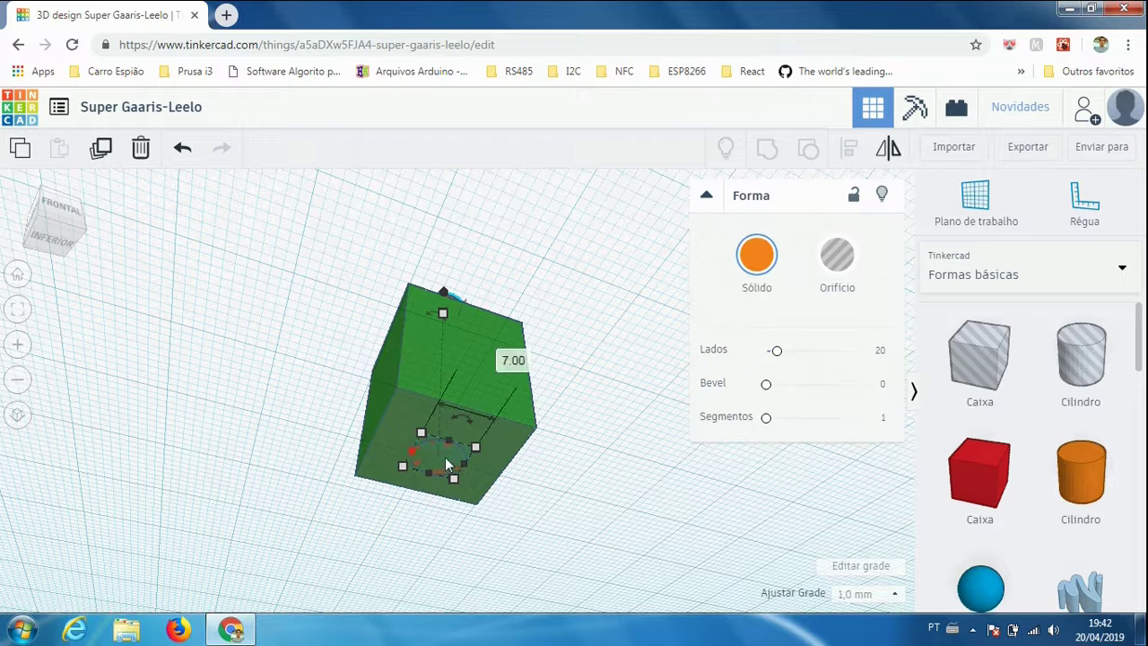
right_drag(556, 461, 537, 531)
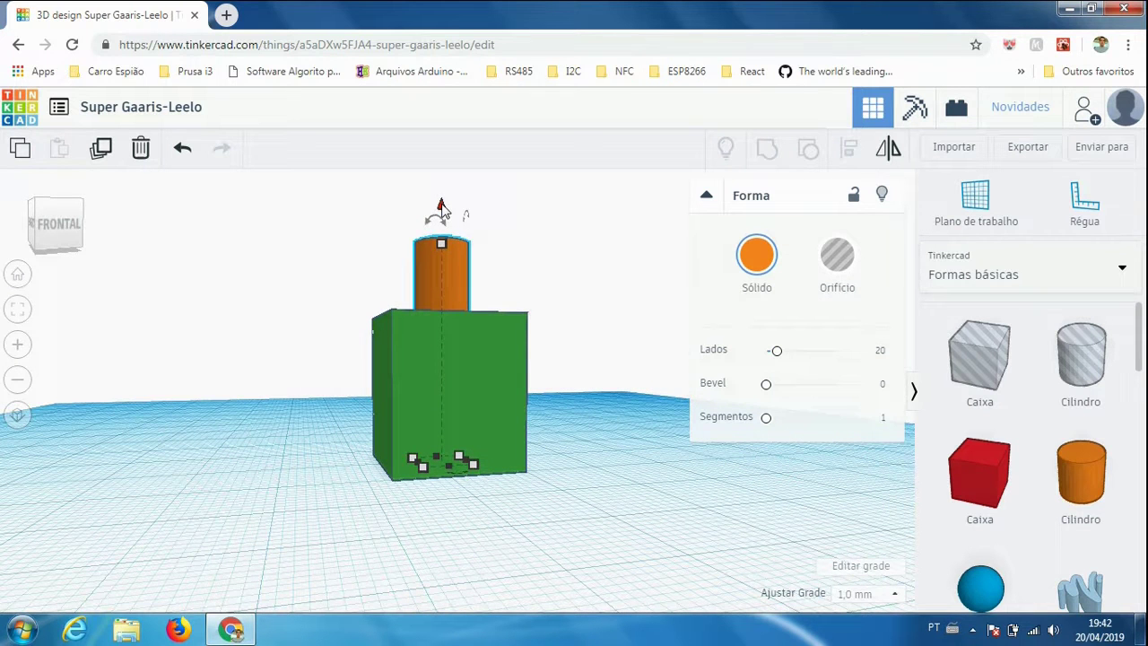
drag(440, 207, 488, 300)
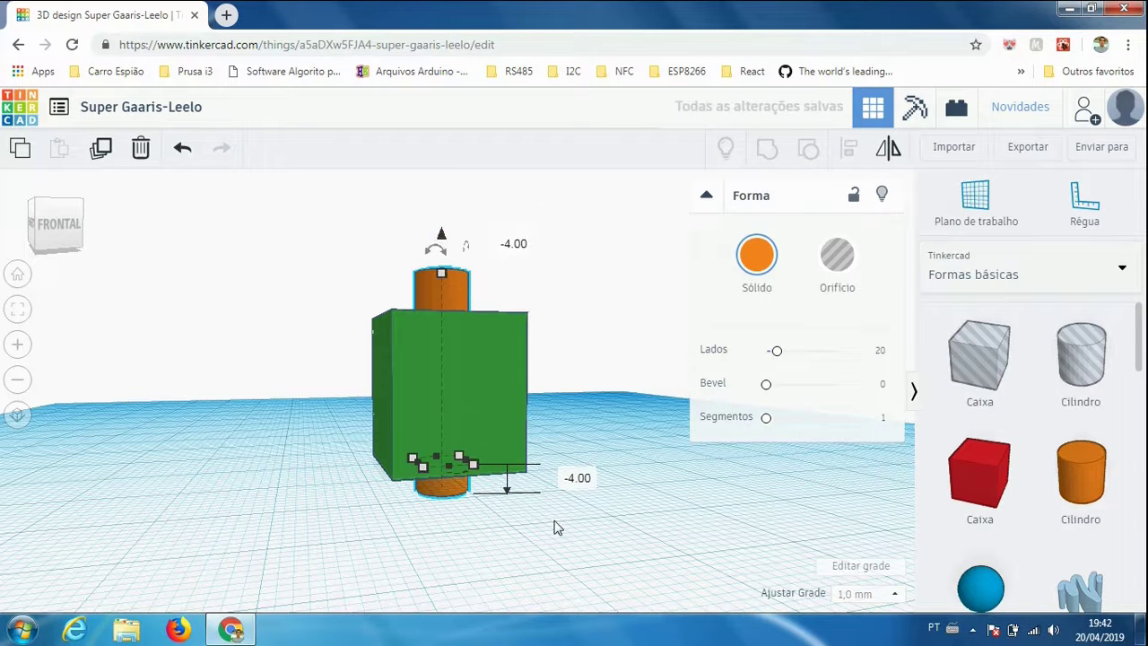
right_drag(556, 526, 540, 442)
click(451, 444)
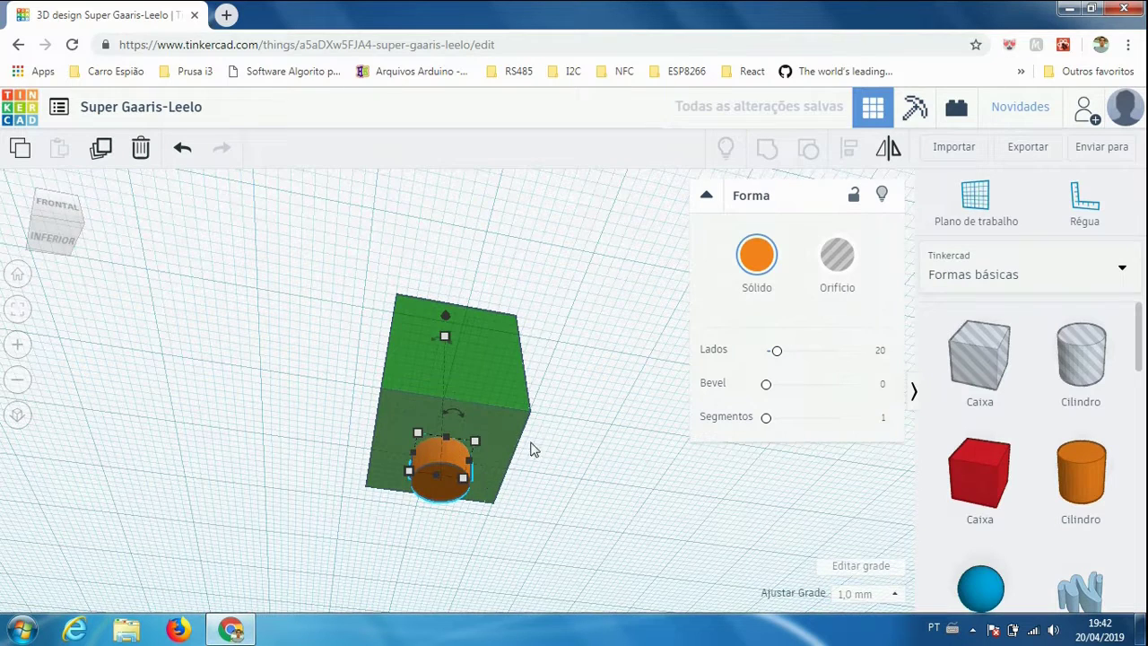
right_drag(551, 428, 551, 574)
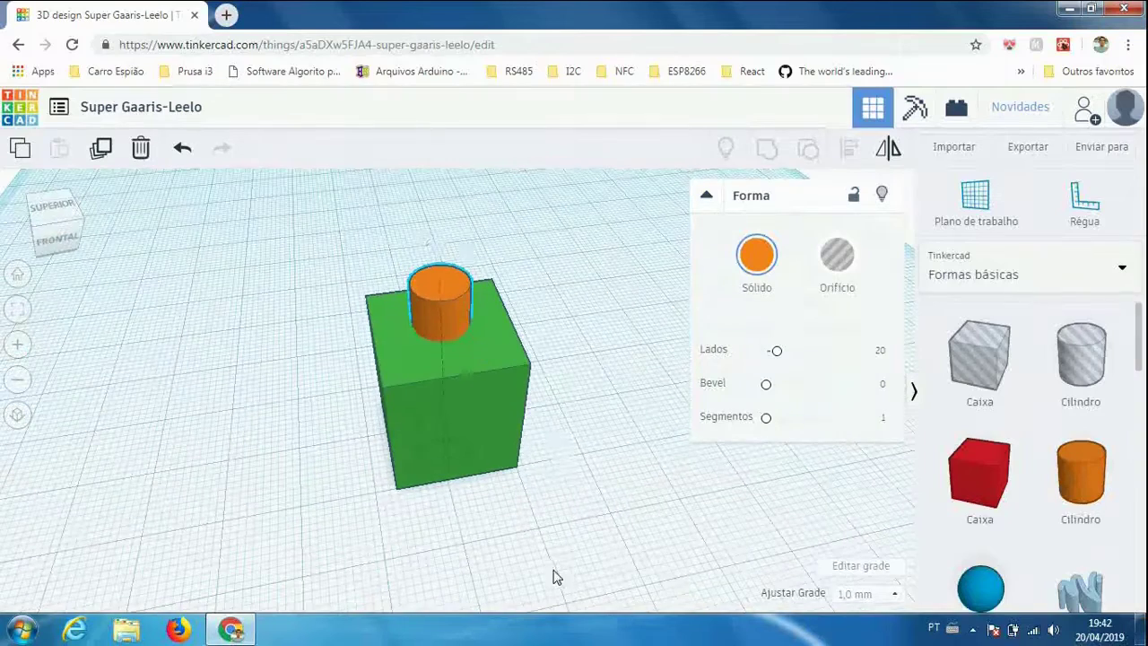
Align the orange cylinder with the green box across the width, trying the left and right edges and finishing centred.
right_drag(564, 440, 564, 474)
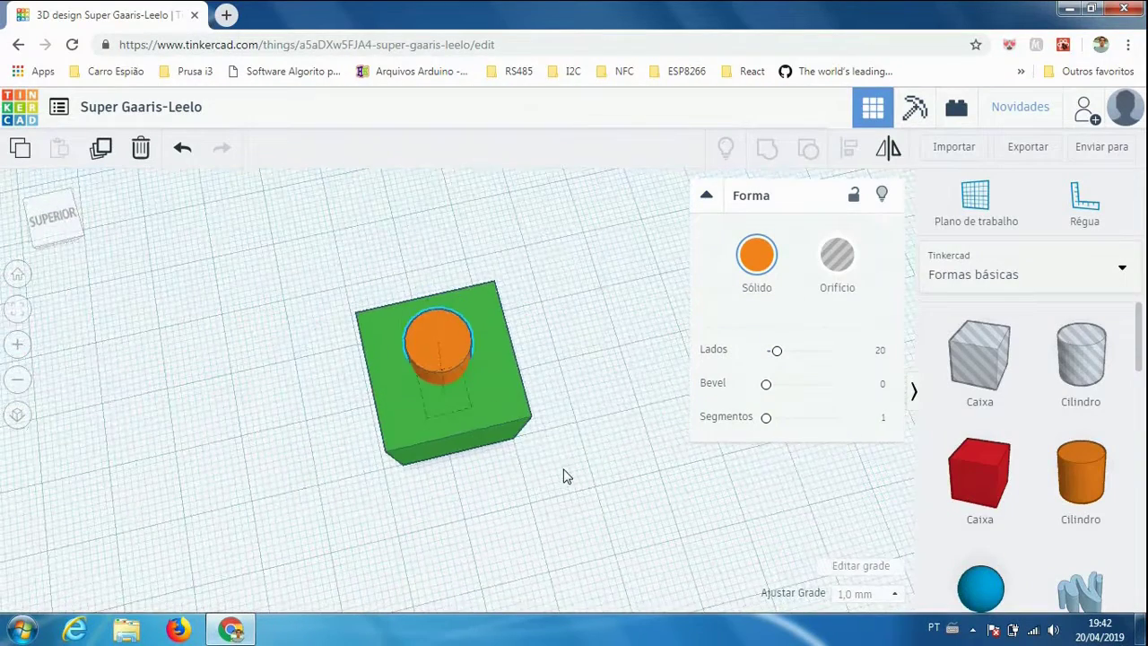
right_drag(562, 362, 565, 408)
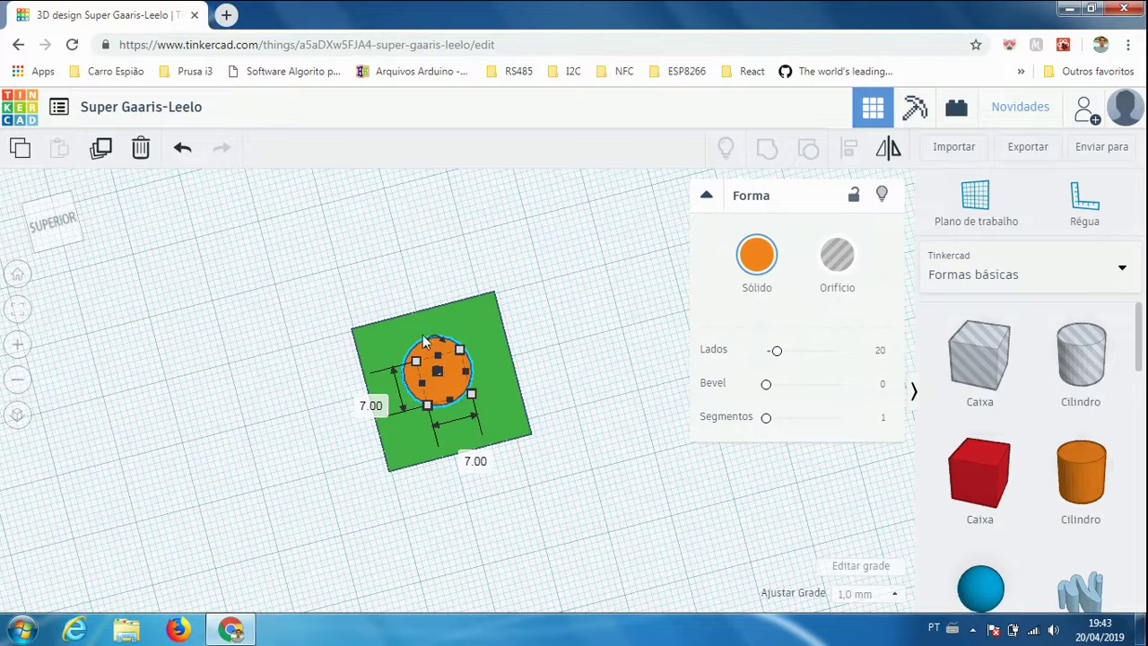
right_drag(569, 457, 569, 412)
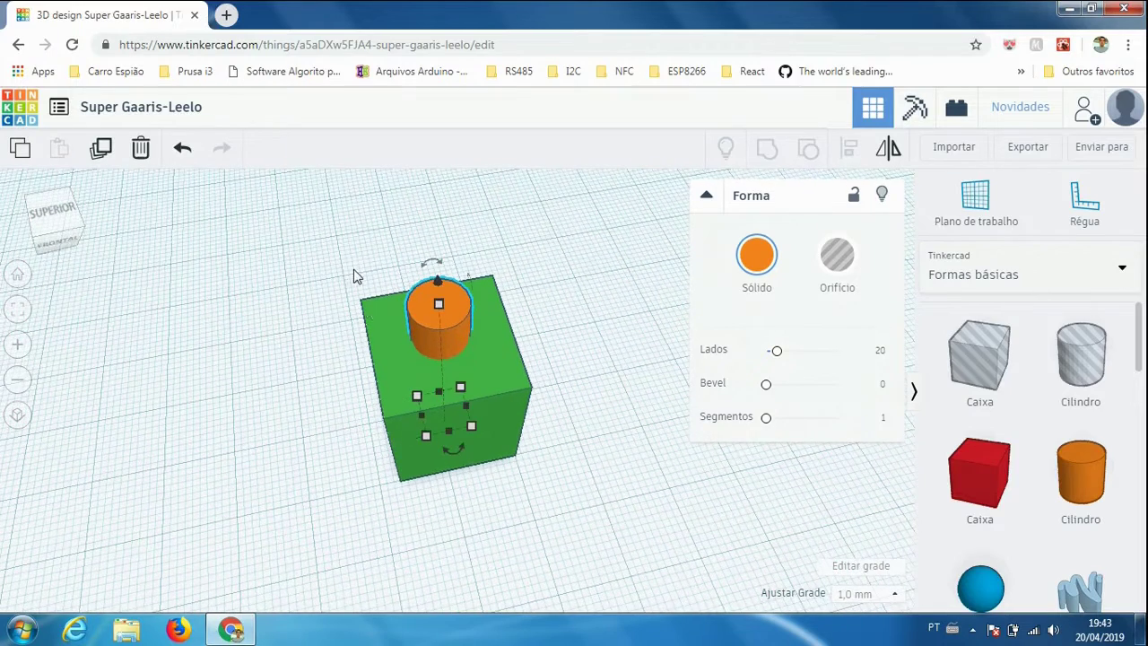
drag(343, 248, 564, 463)
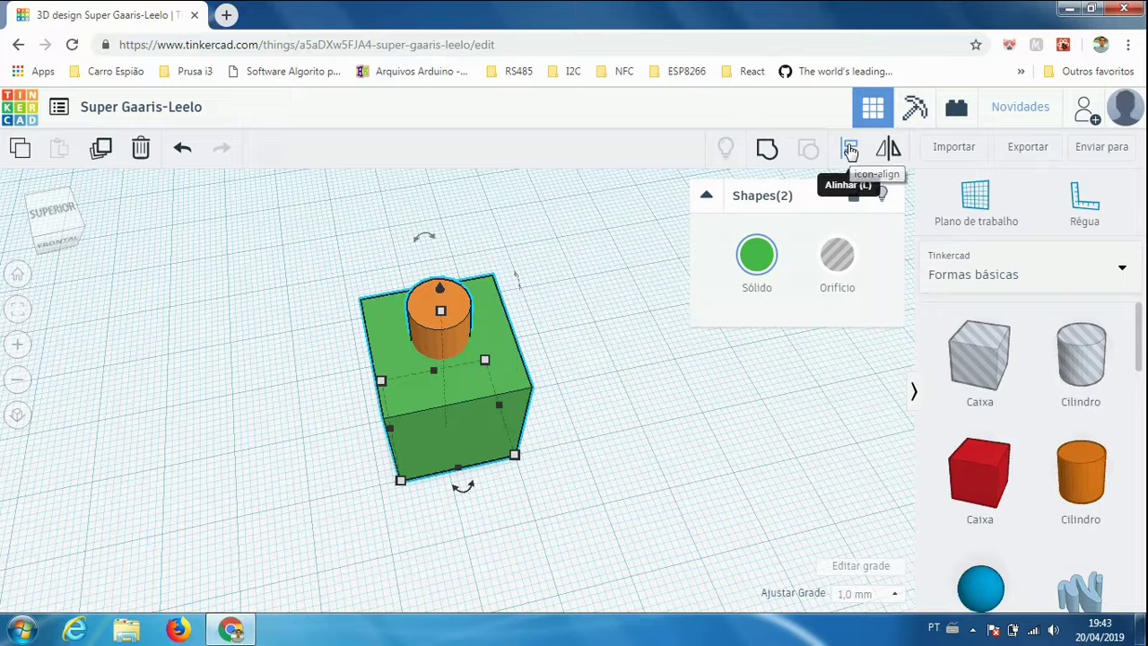
click(850, 152)
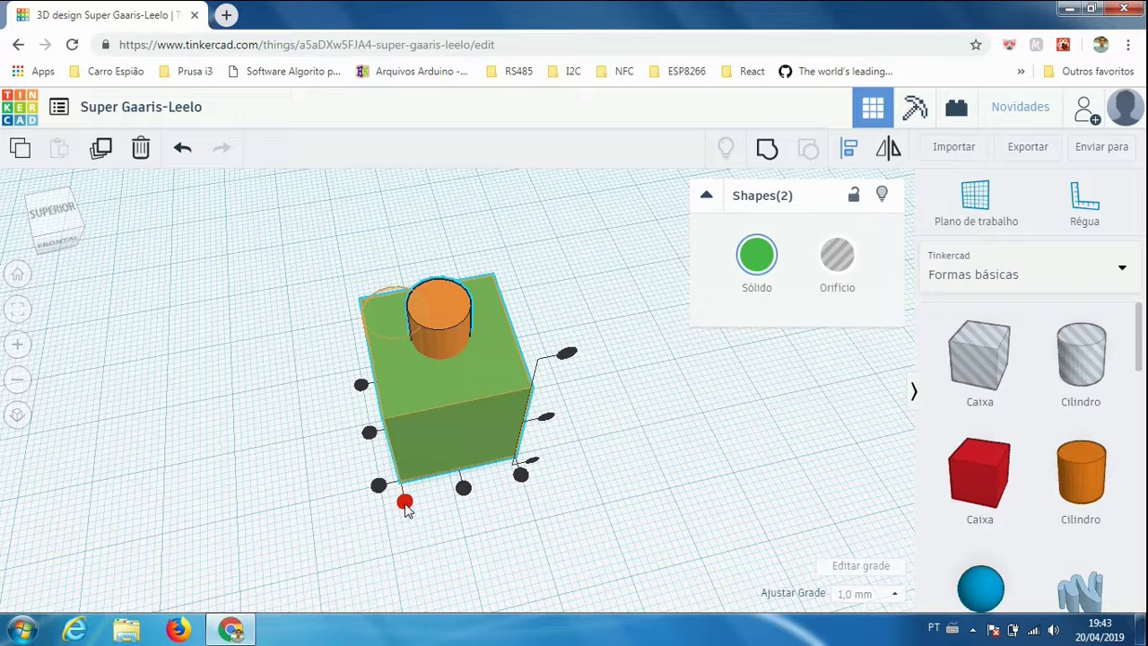
click(404, 503)
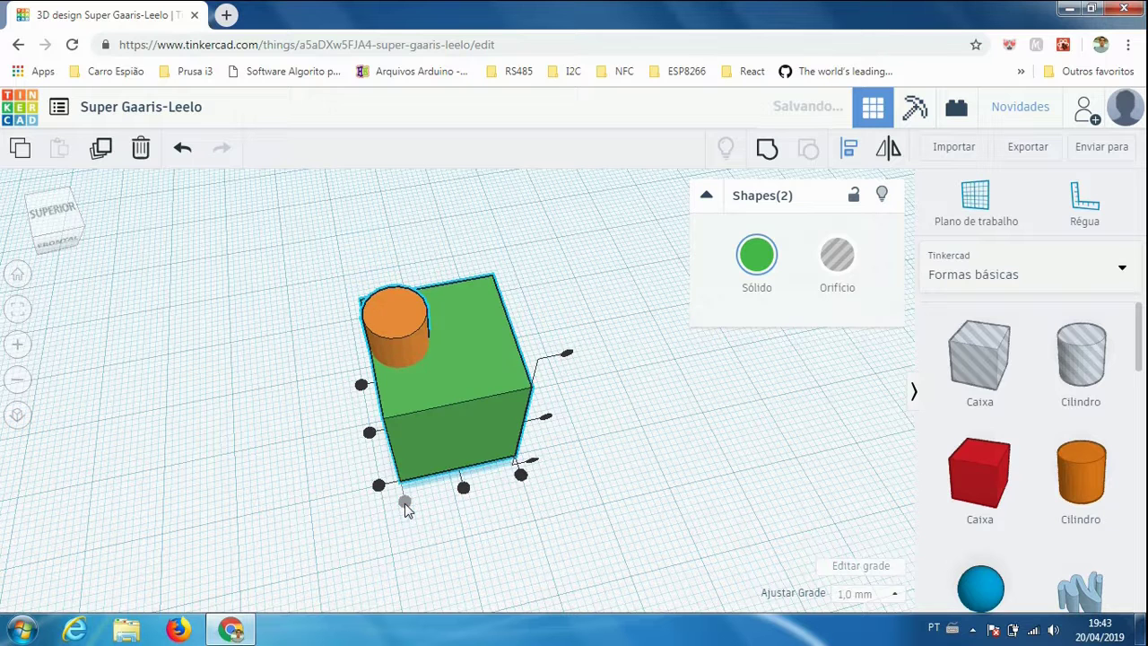
click(464, 493)
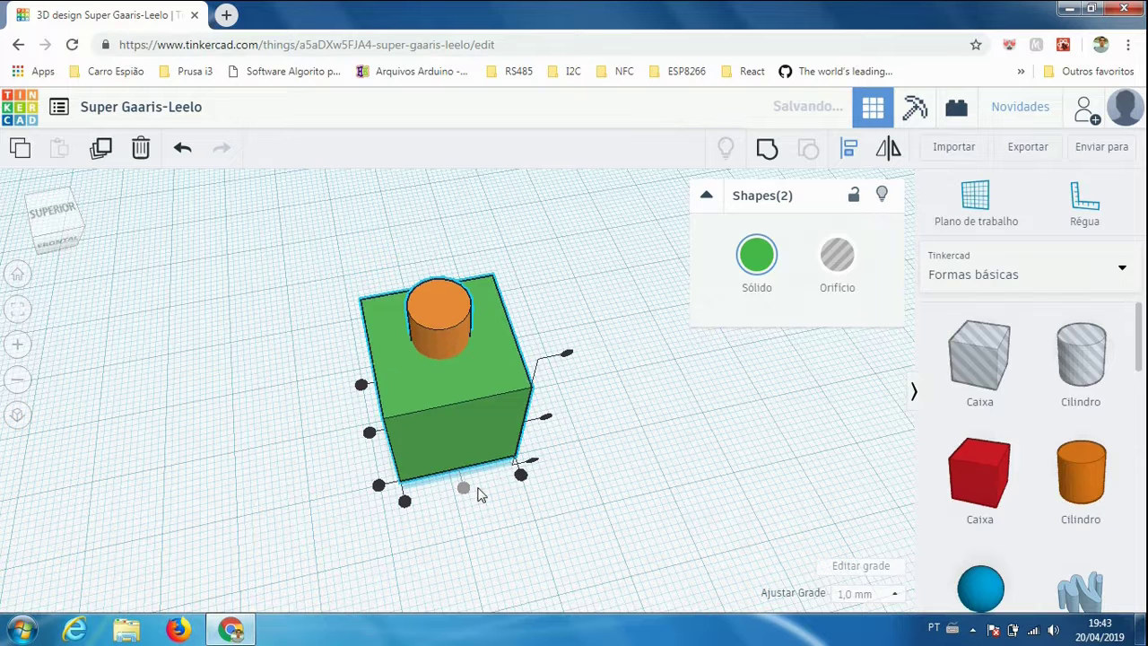
click(521, 474)
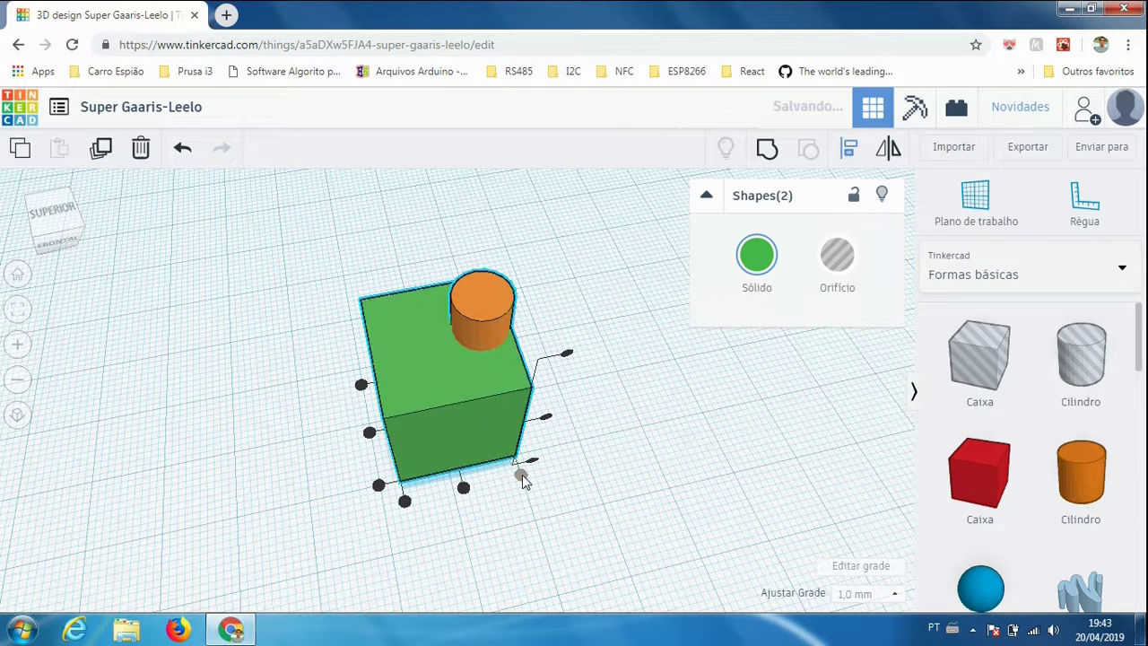
click(464, 486)
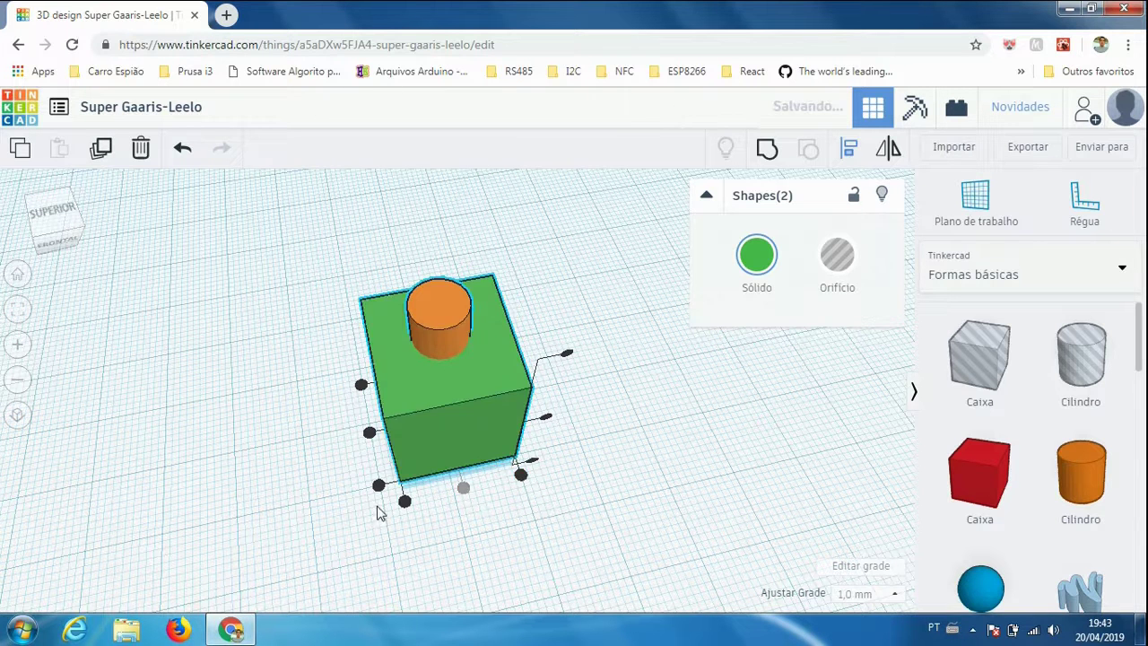
Centre the cylinder and green box in depth and height, trying the top and bottom height alignments before returning to the middle.
click(371, 436)
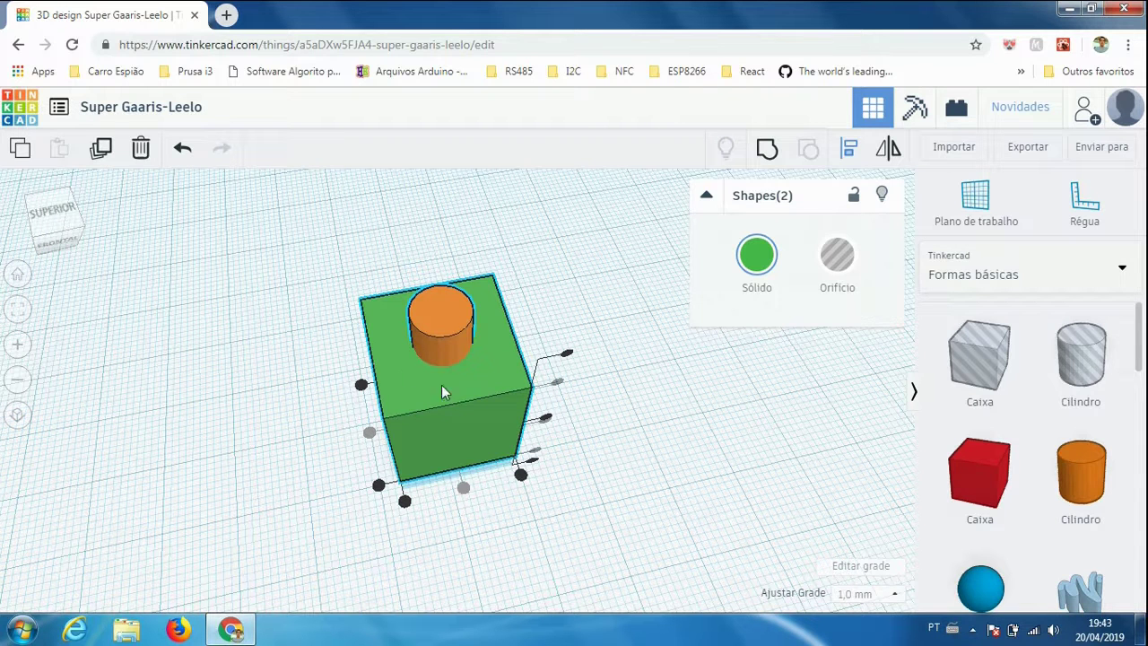
click(546, 420)
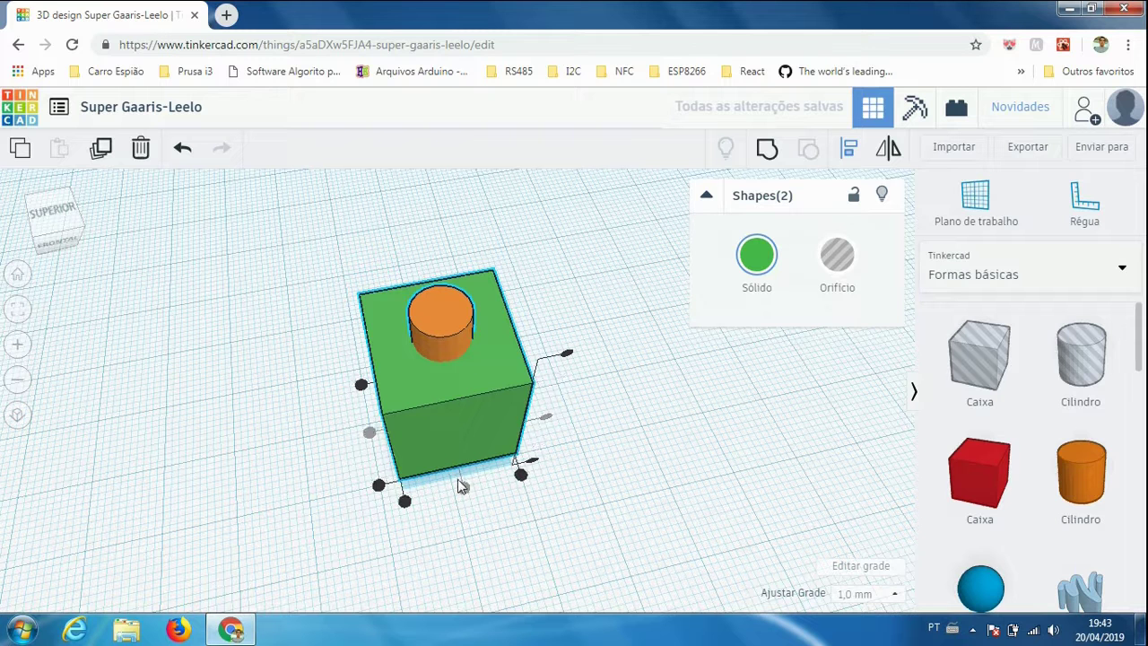
click(566, 356)
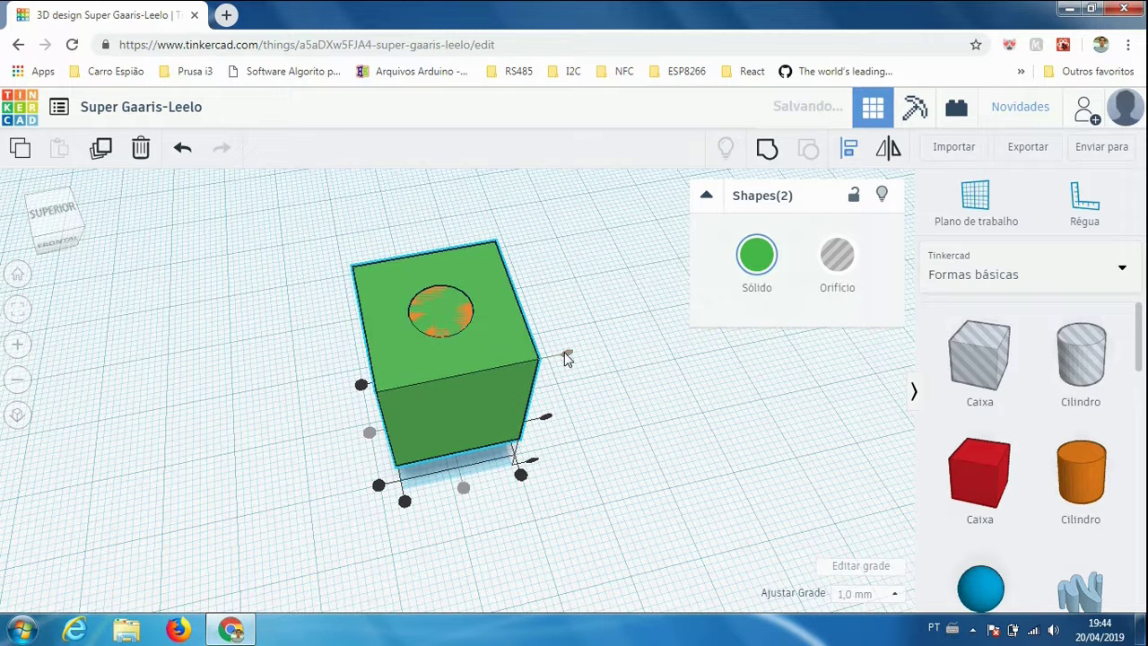
click(534, 460)
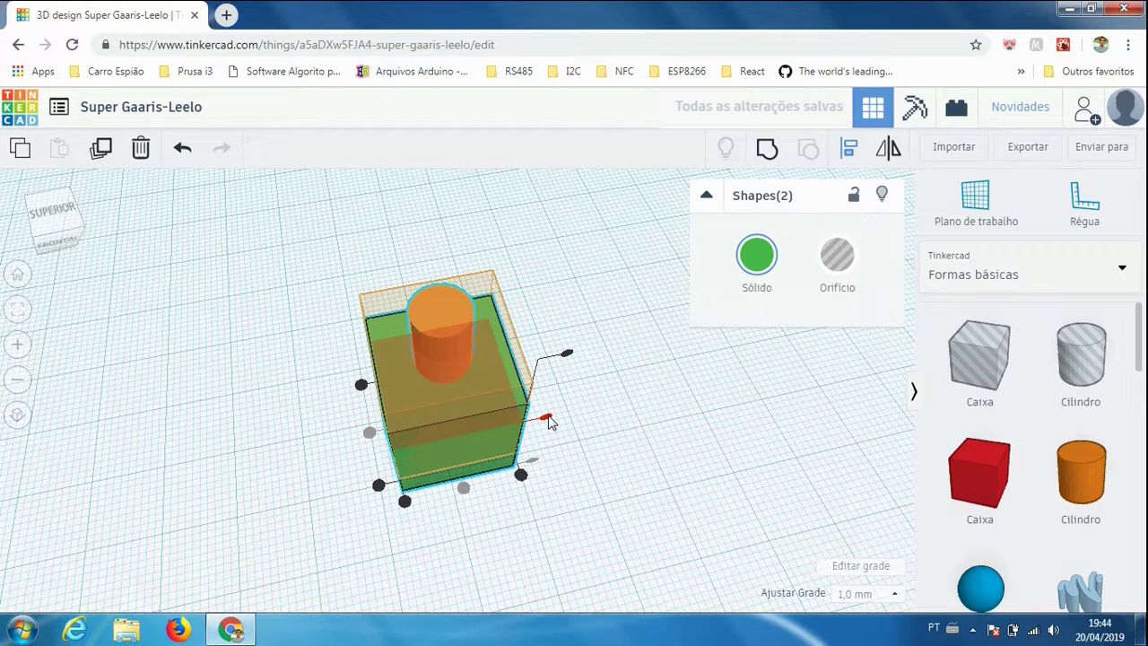
click(546, 419)
right_drag(533, 541, 517, 431)
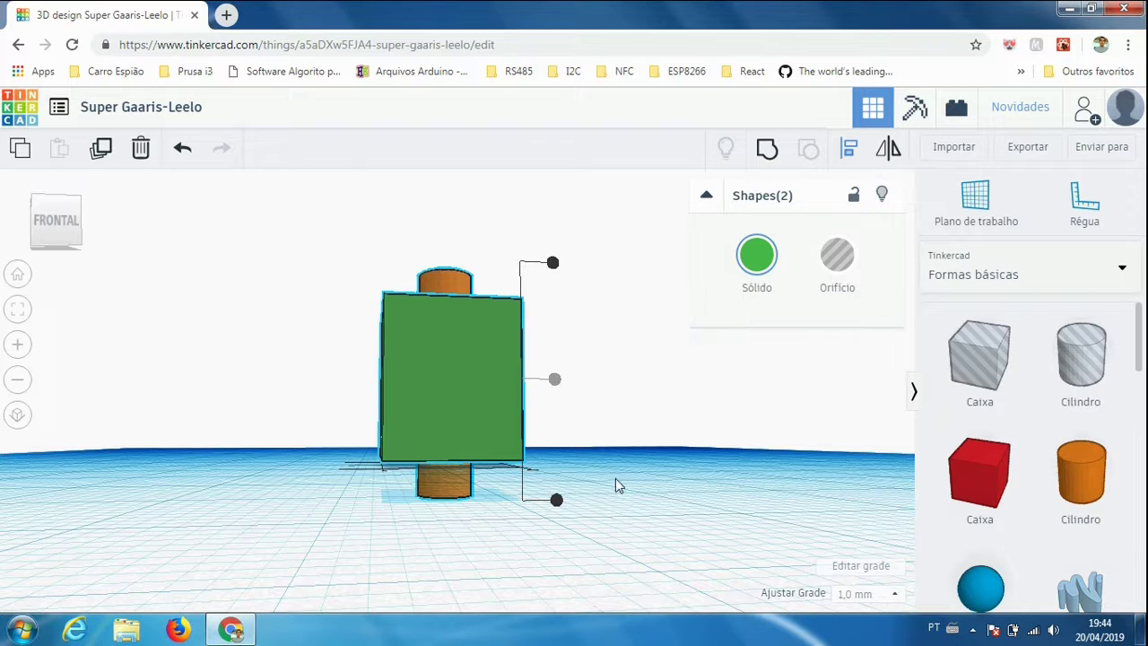
right_drag(619, 529, 626, 551)
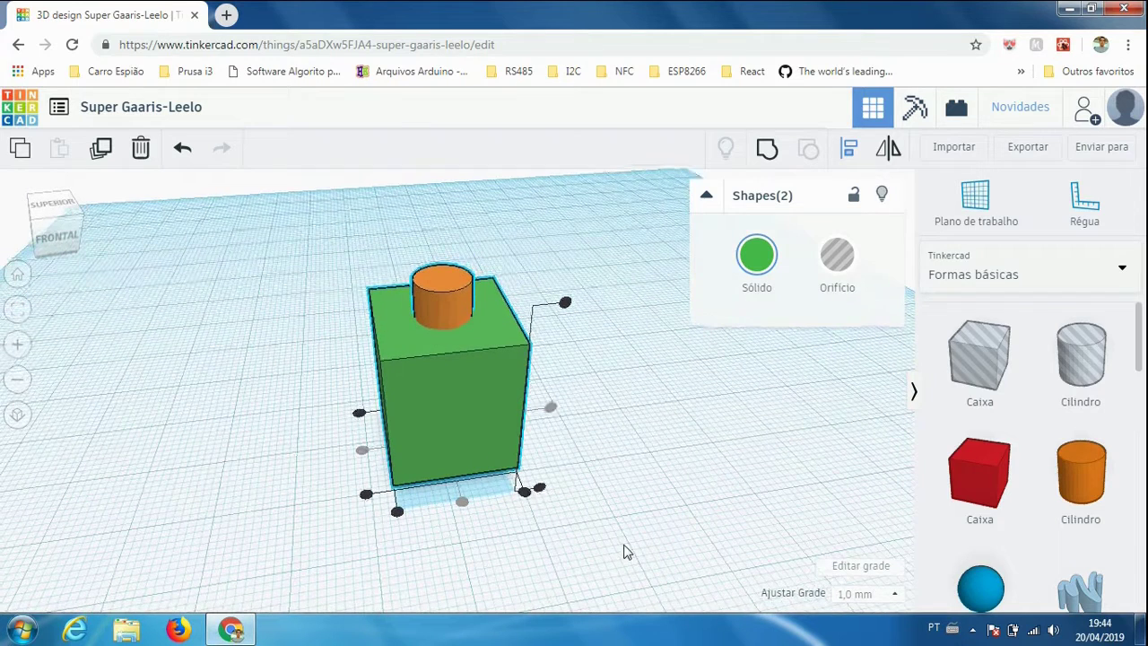
click(272, 466)
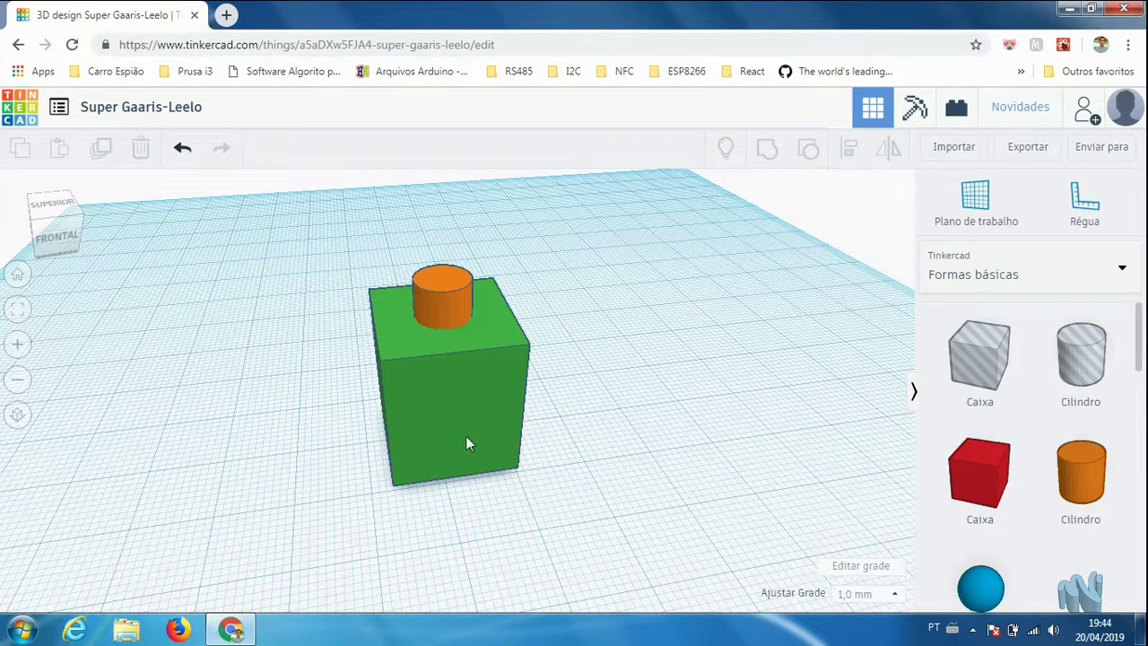
right_drag(542, 405, 557, 472)
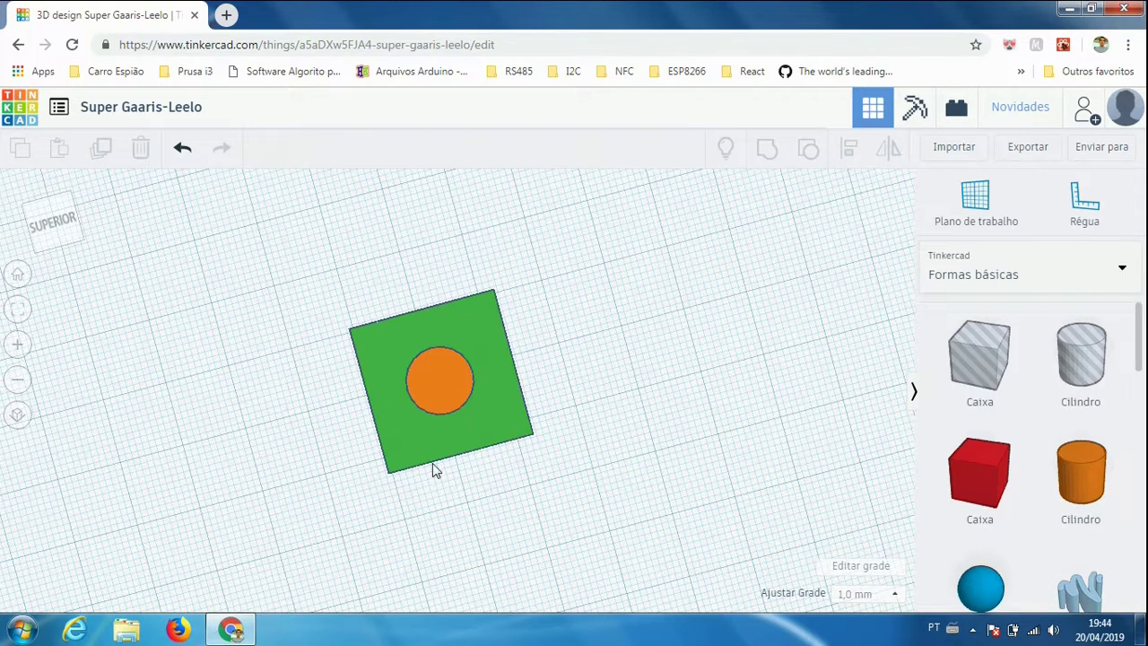
right_drag(536, 482, 525, 381)
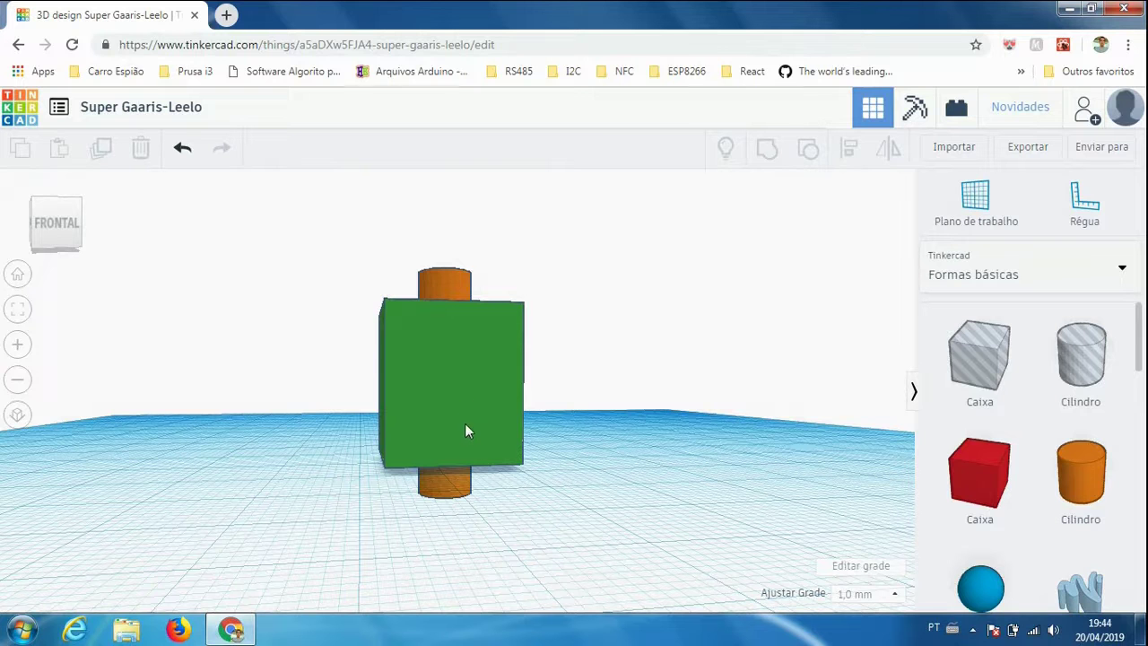
Lower the green box and orange cylinder together by 1 mm.
drag(314, 257, 572, 448)
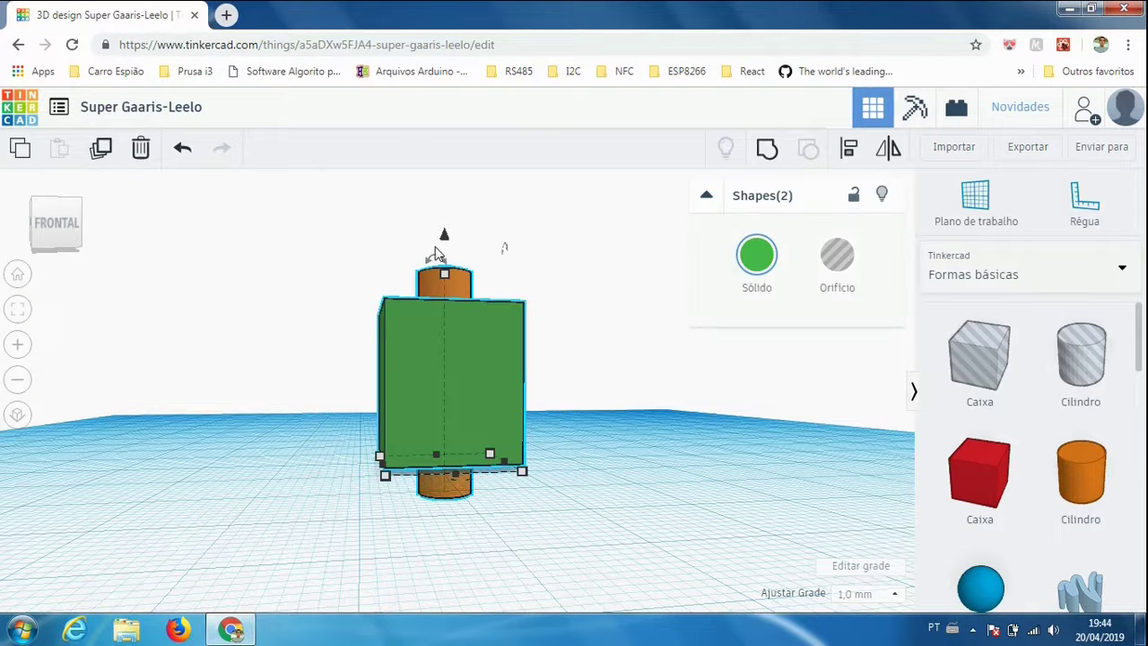
drag(444, 238, 469, 251)
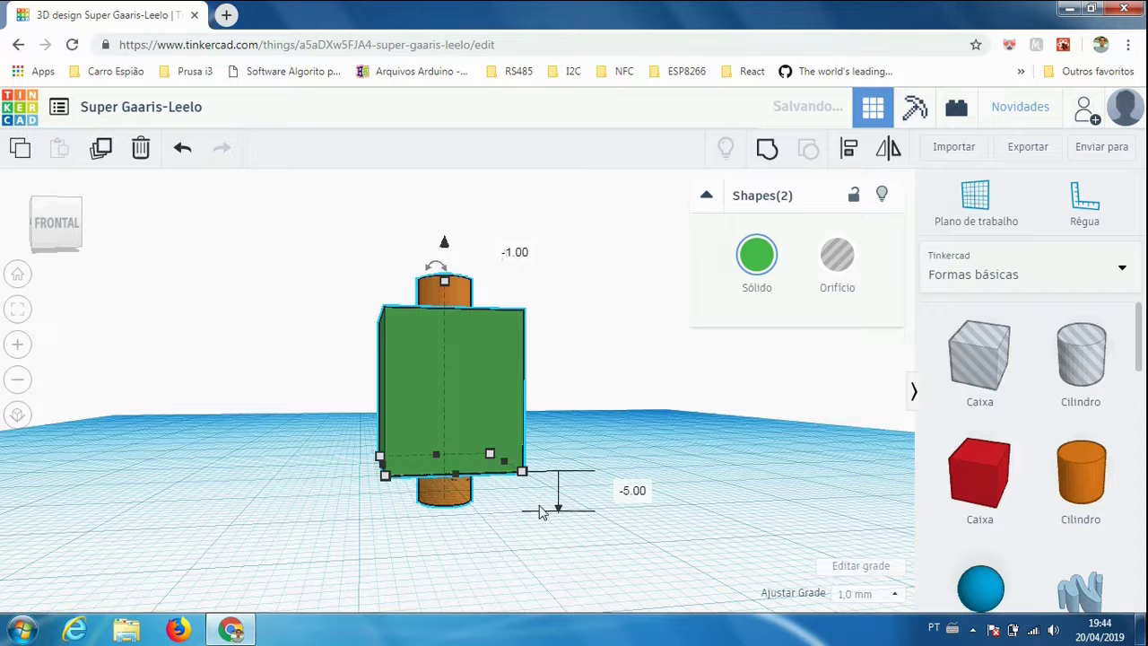
right_drag(491, 513, 499, 541)
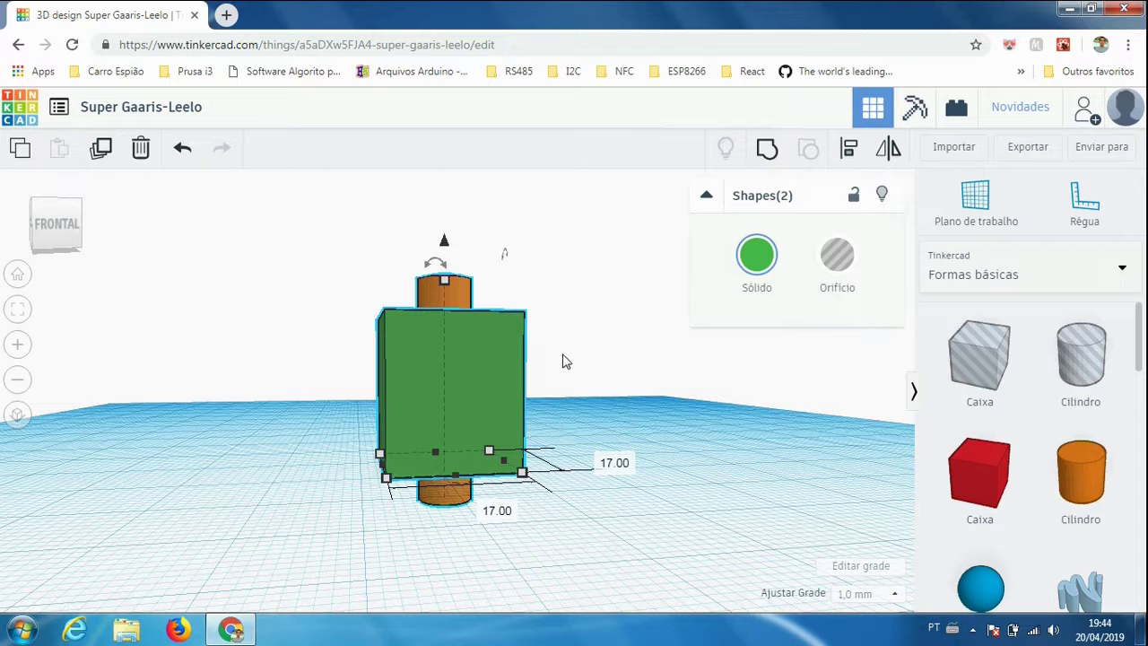
click(616, 383)
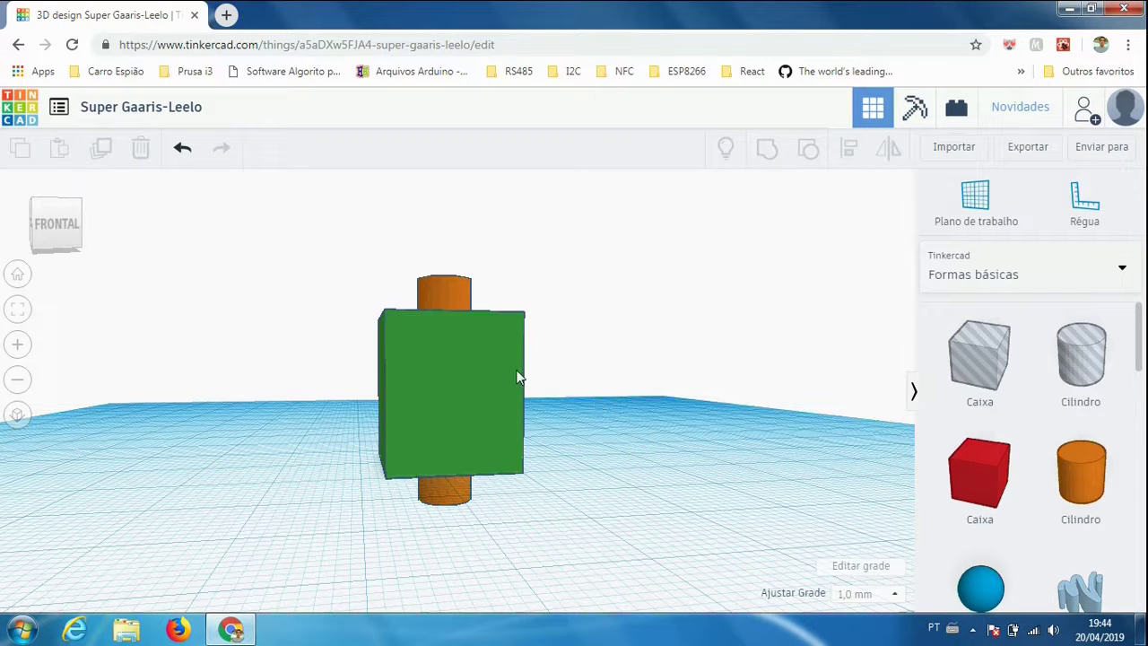
Turn the orange cylinder into a hole and group it with the green box to cut a round through-hole.
click(449, 290)
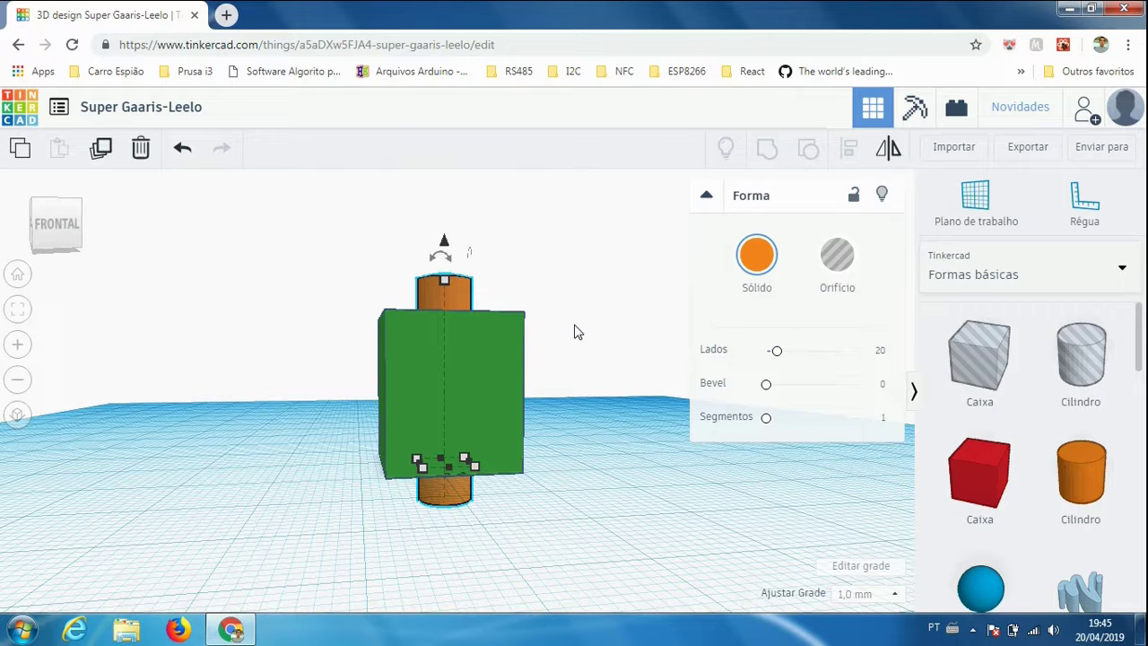
click(841, 260)
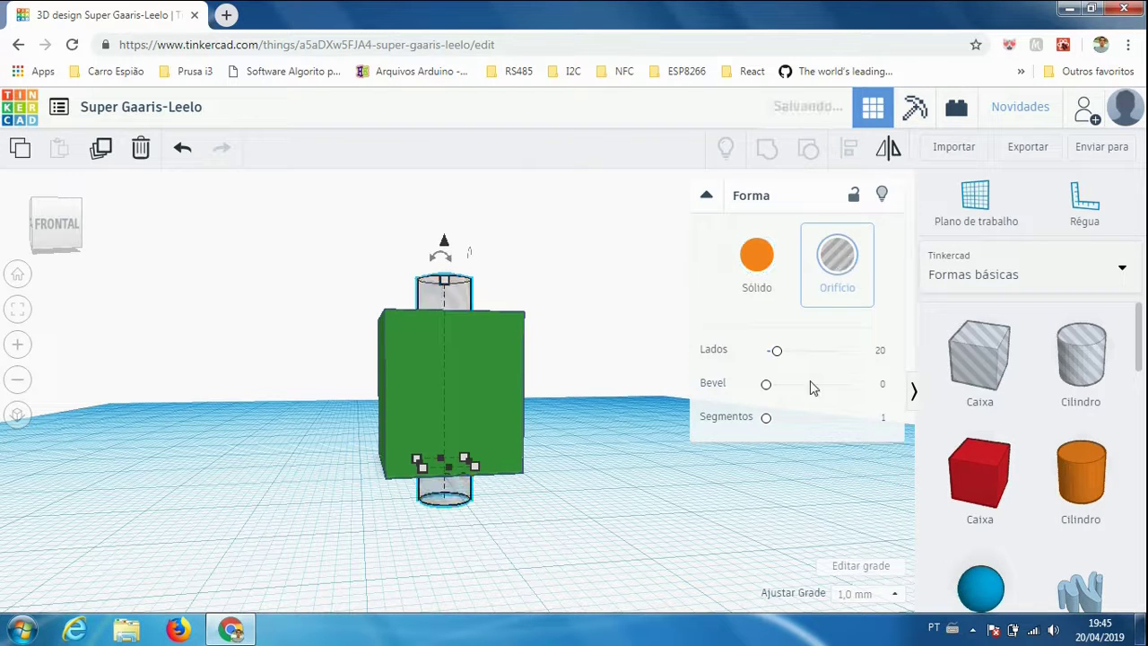
right_drag(575, 429, 332, 269)
drag(329, 261, 588, 421)
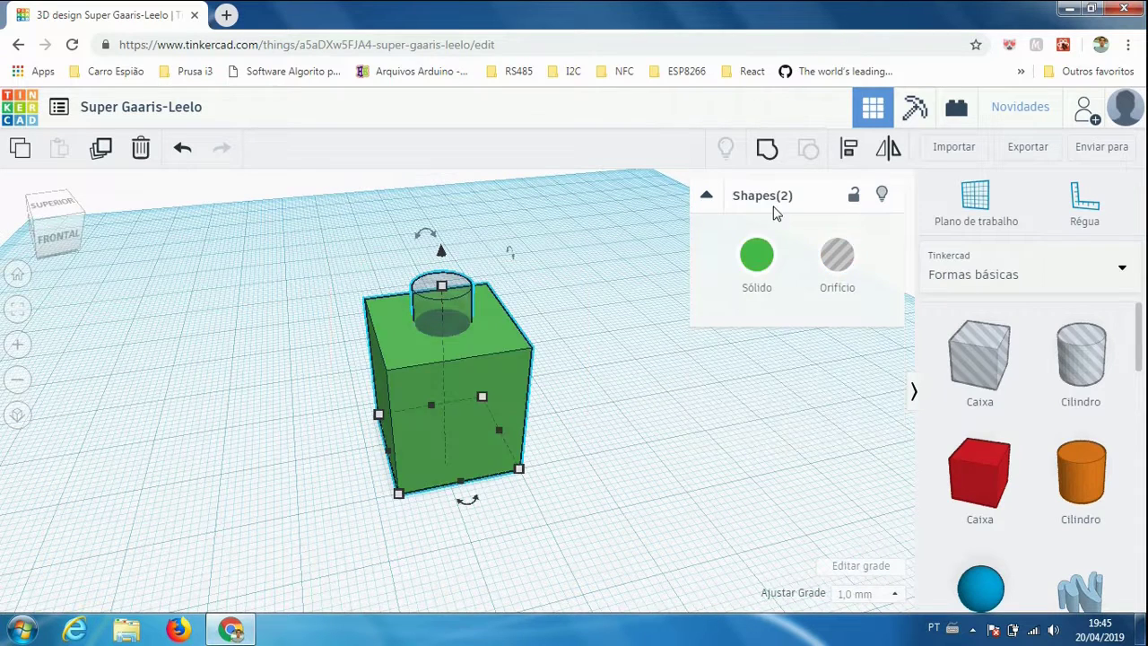
key(ctrl+g)
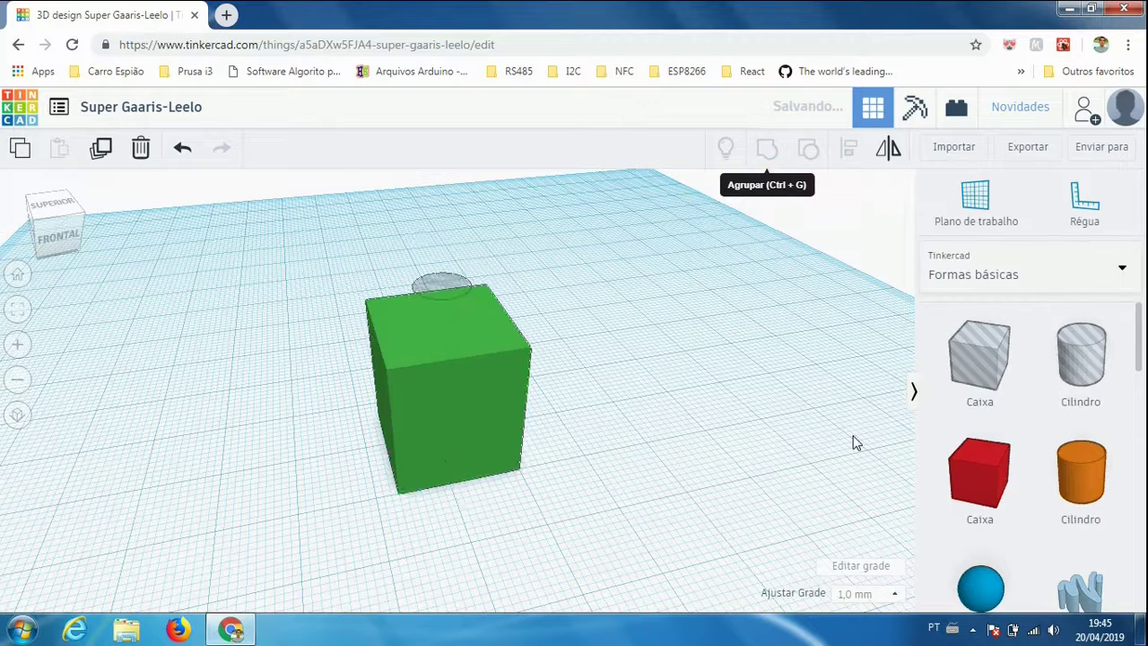
right_drag(569, 418, 612, 383)
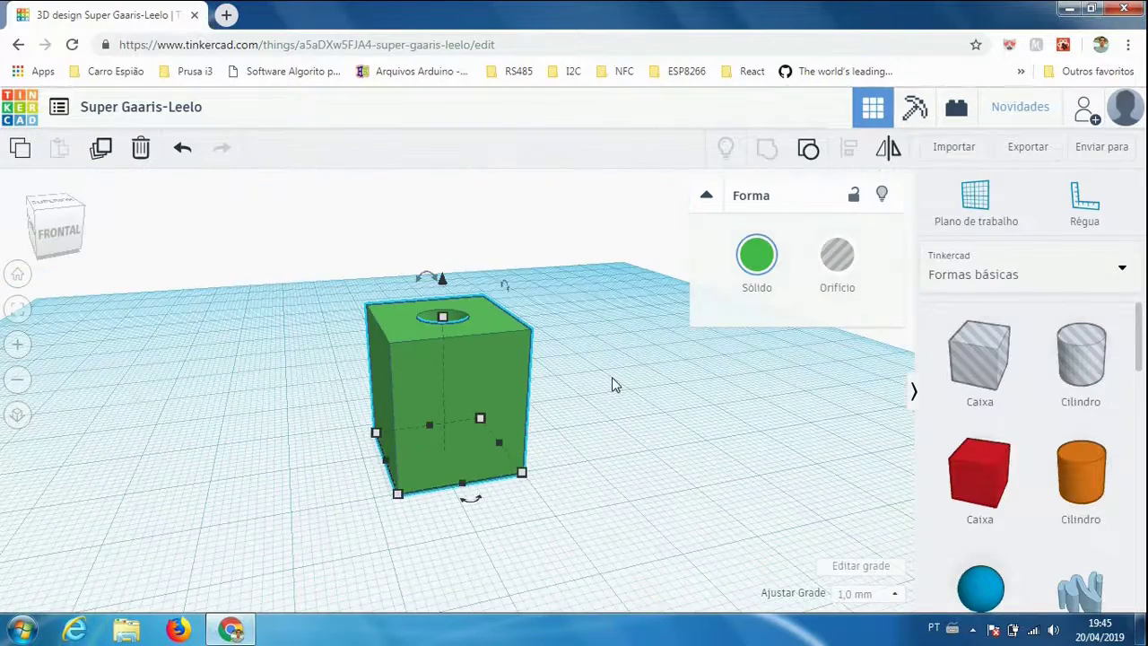